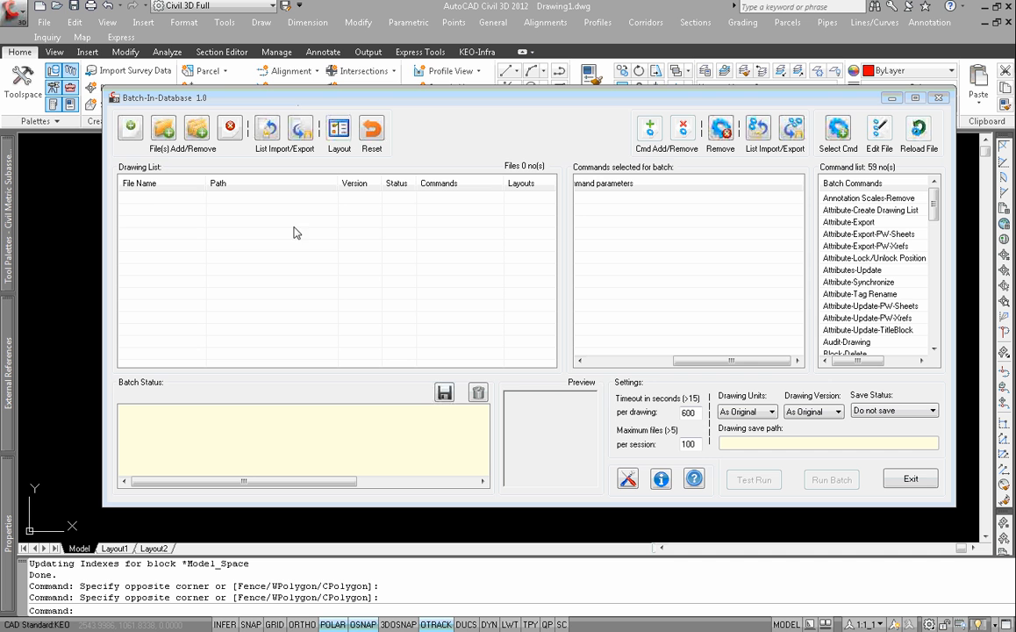
Add all seven DWG files from the Attribute-Create Drawing List folder to the batch drawing list
click(144, 135)
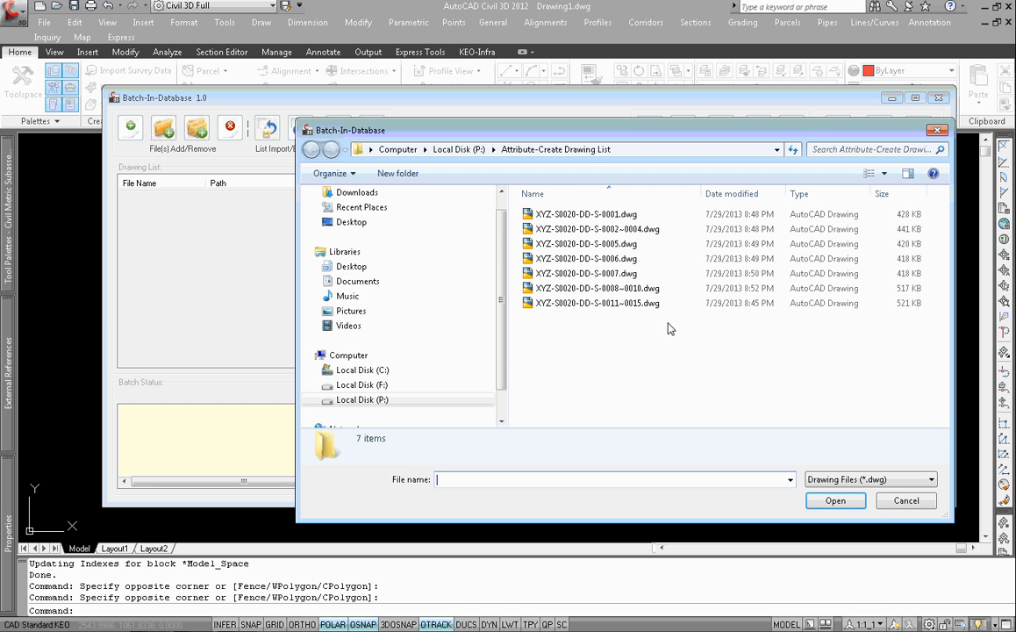
drag(671, 329, 531, 204)
click(831, 499)
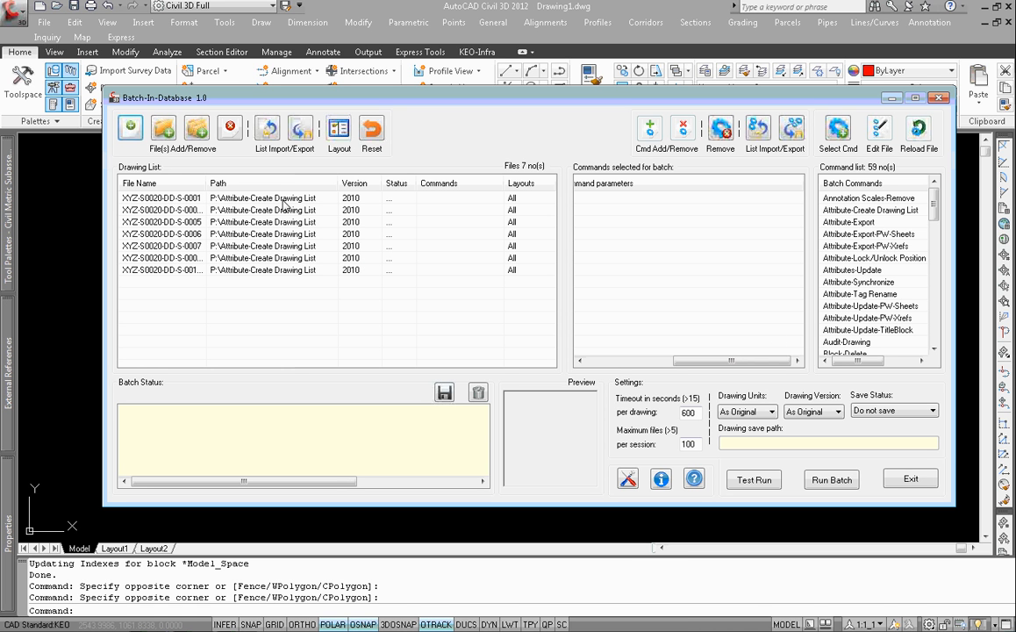
Open the listed drawing XYZ-S0020-DD-S-0008~0010 and minimize the batch window to reveal it
click(252, 259)
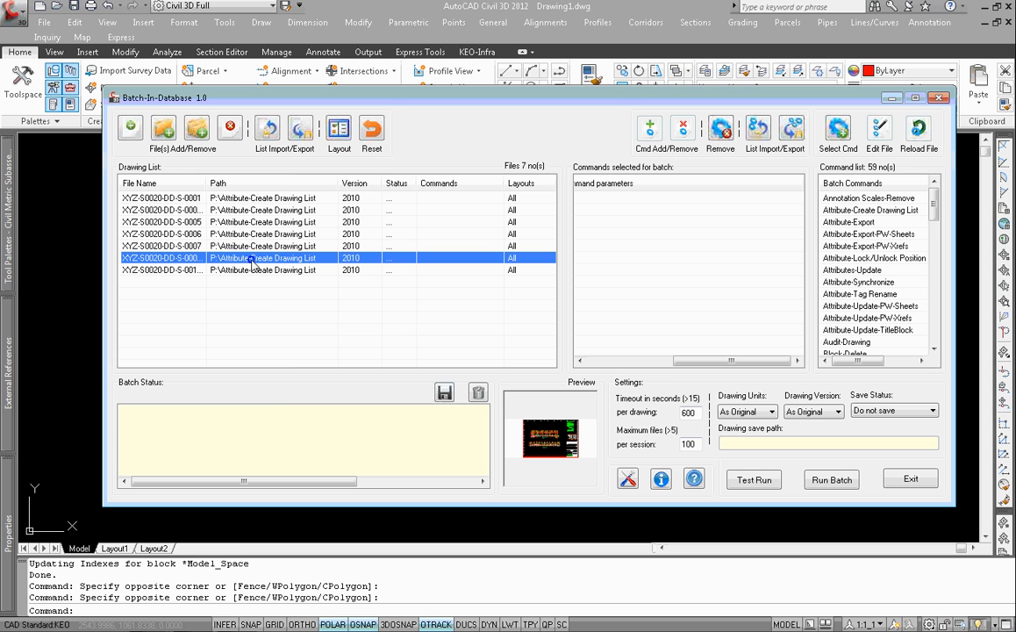
right_click(253, 264)
click(299, 418)
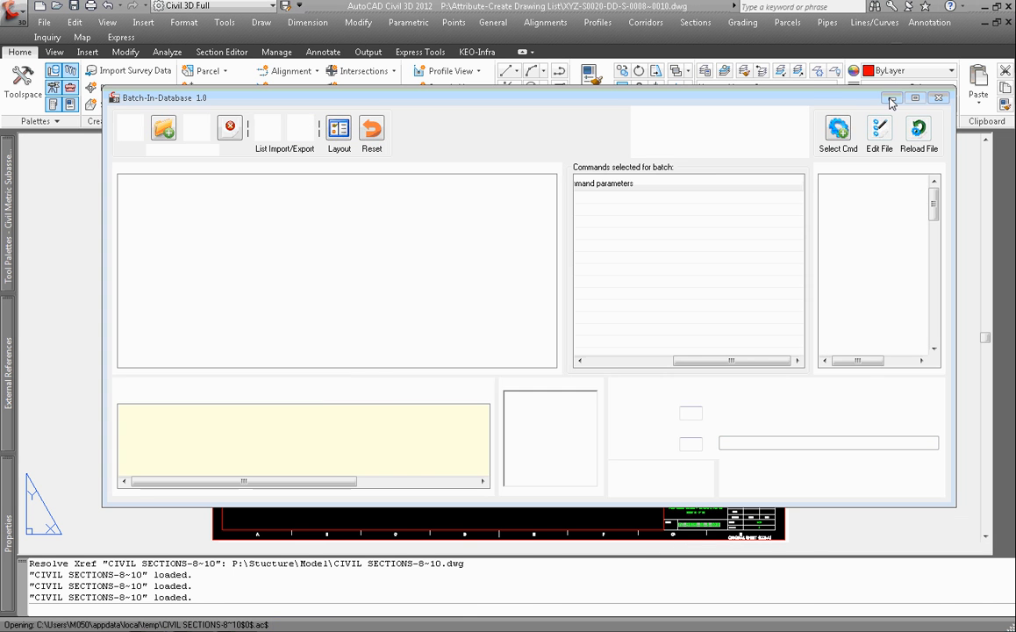
click(891, 98)
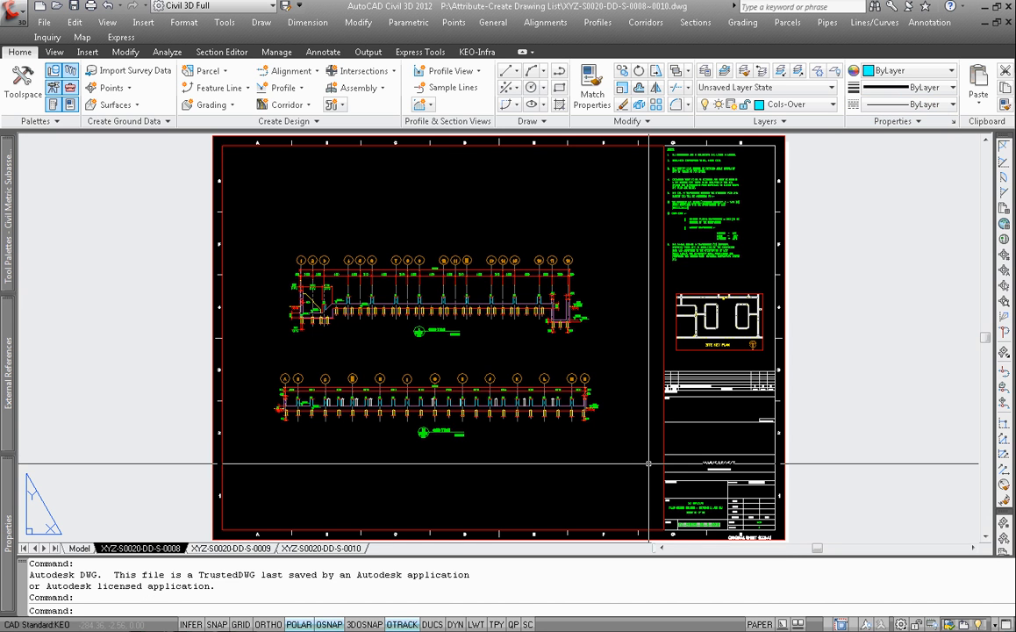
Examine the attribute tags and values of the title text block in the sheet's title block
scroll(654, 460, up, 8)
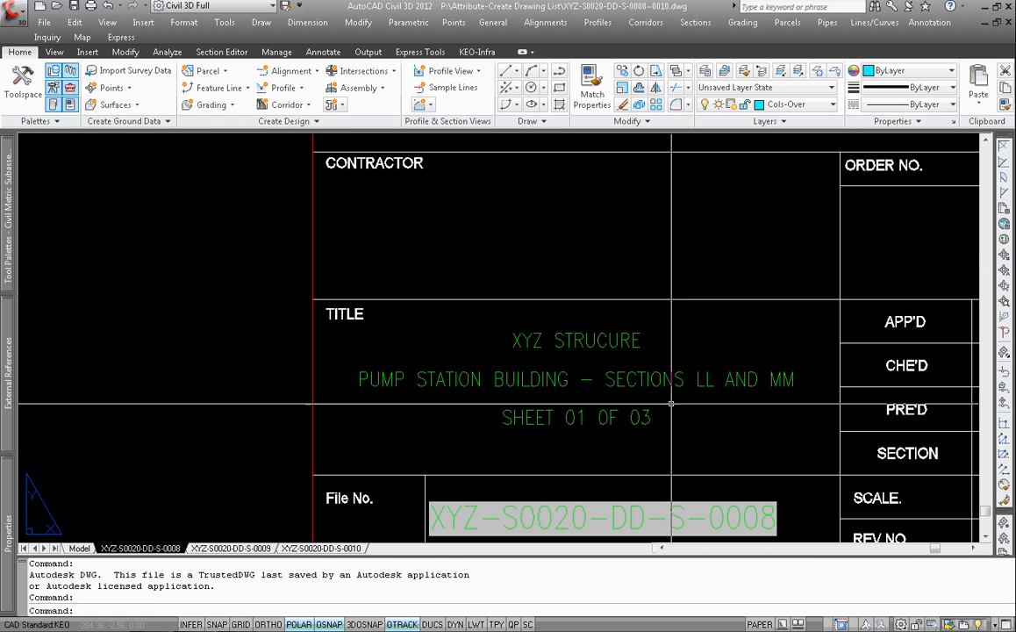
click(672, 379)
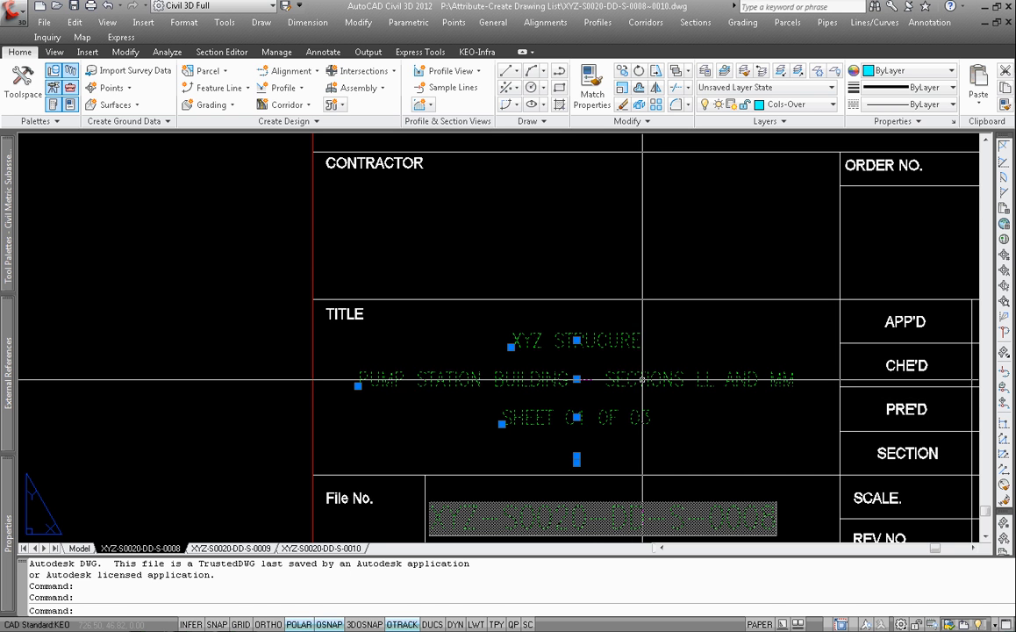
double_click(647, 378)
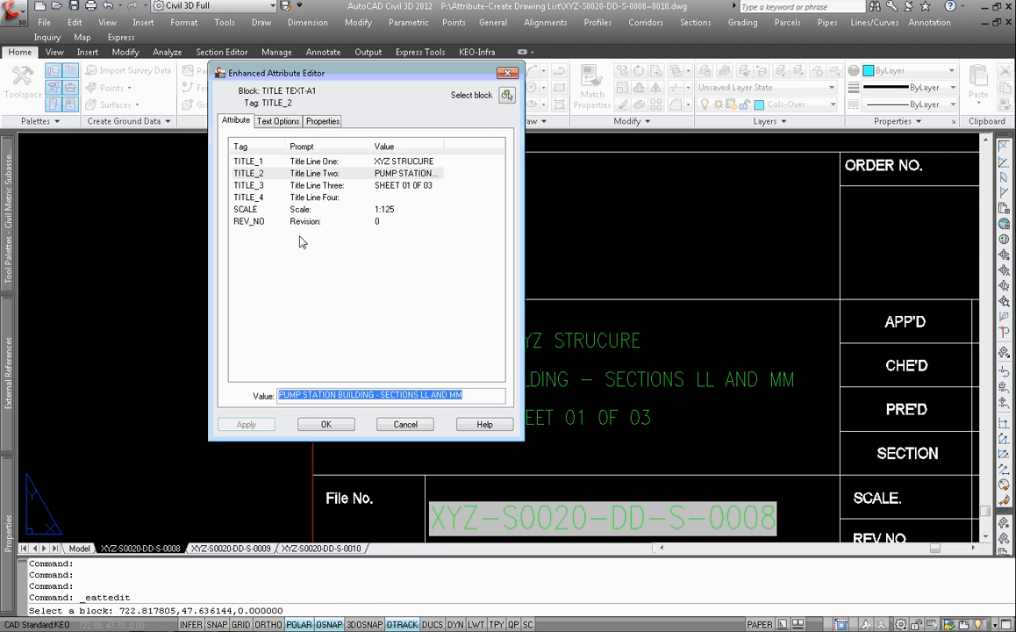
click(405, 424)
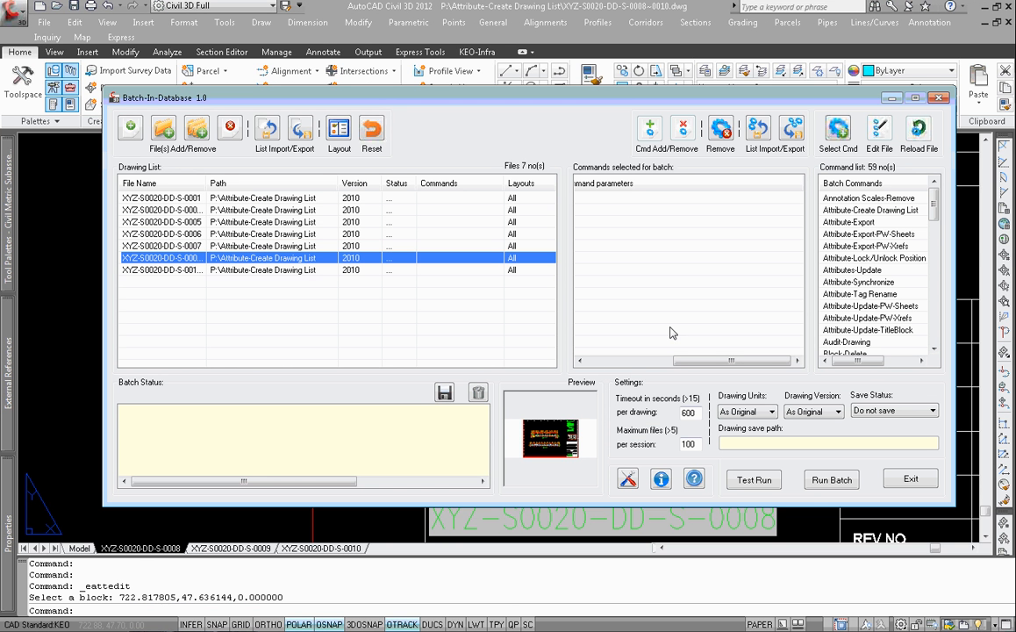
Start the Attribute-Create Drawing List batch command and pick the title text block in the drawing as its source block
click(874, 211)
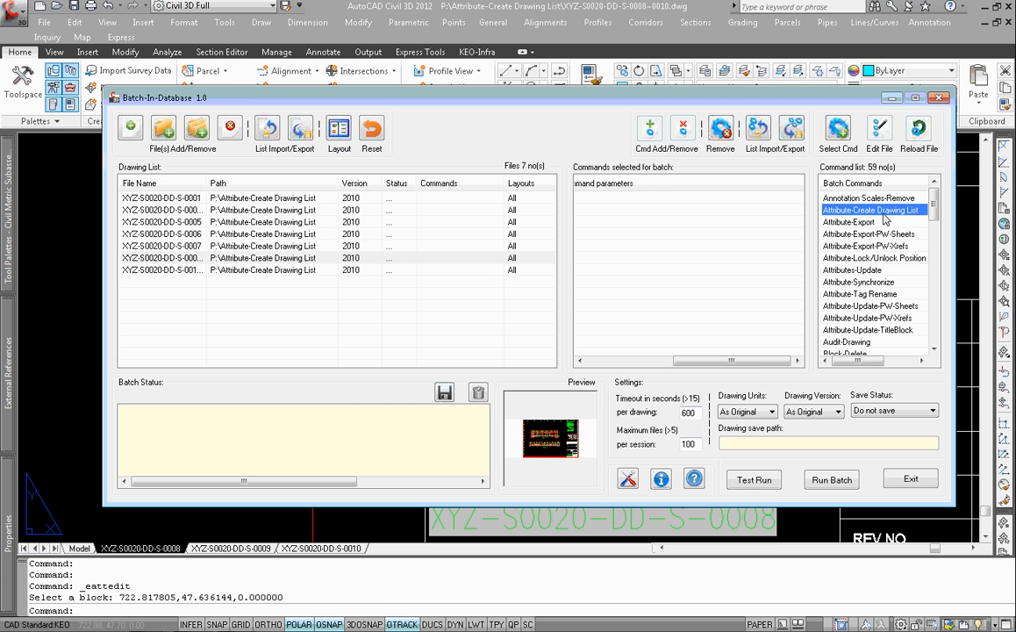
click(882, 213)
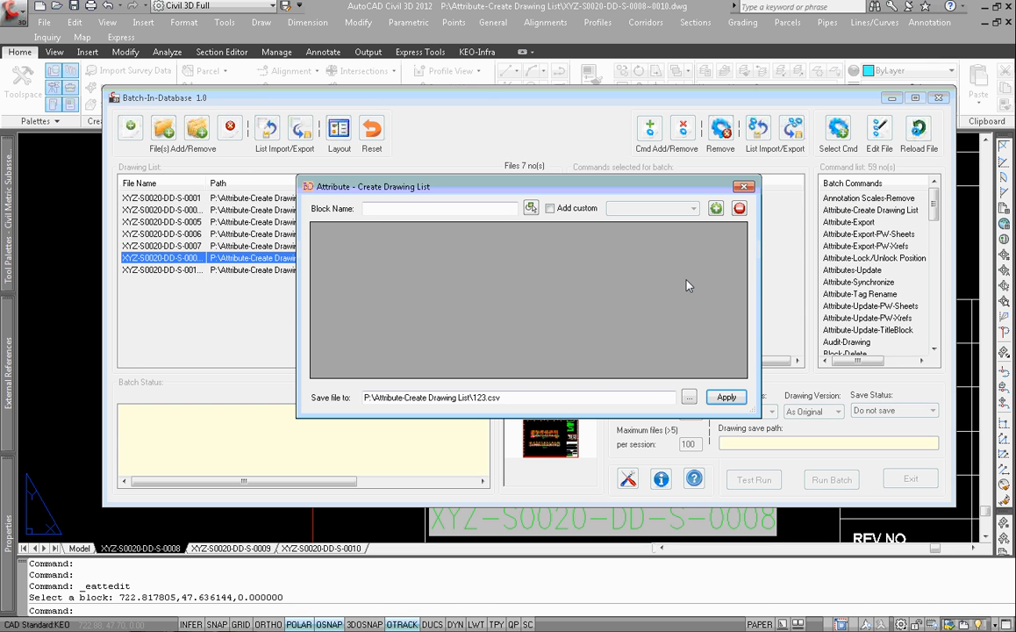
click(531, 207)
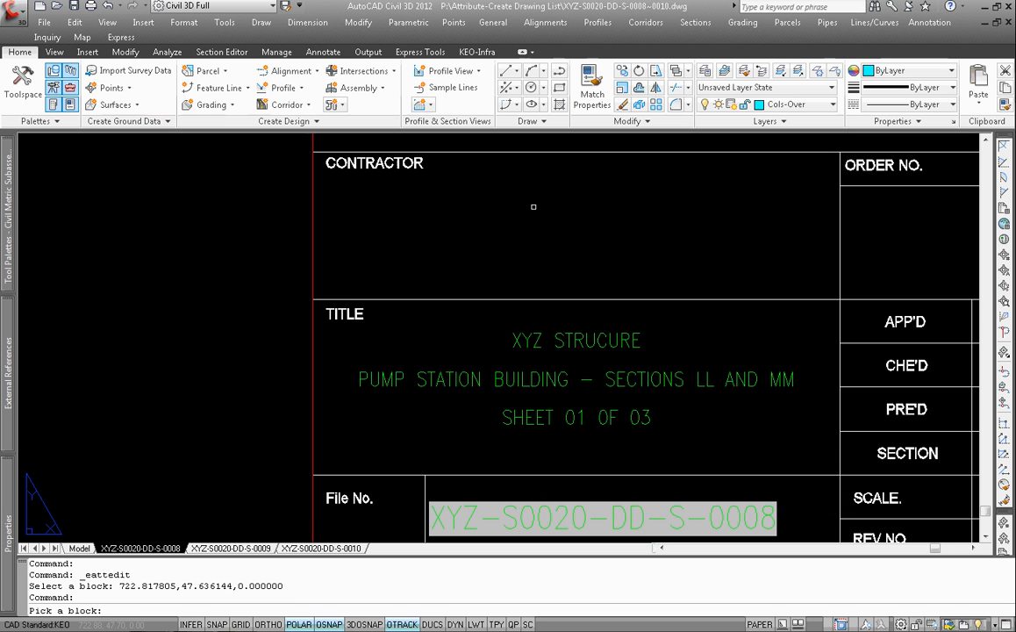
click(555, 378)
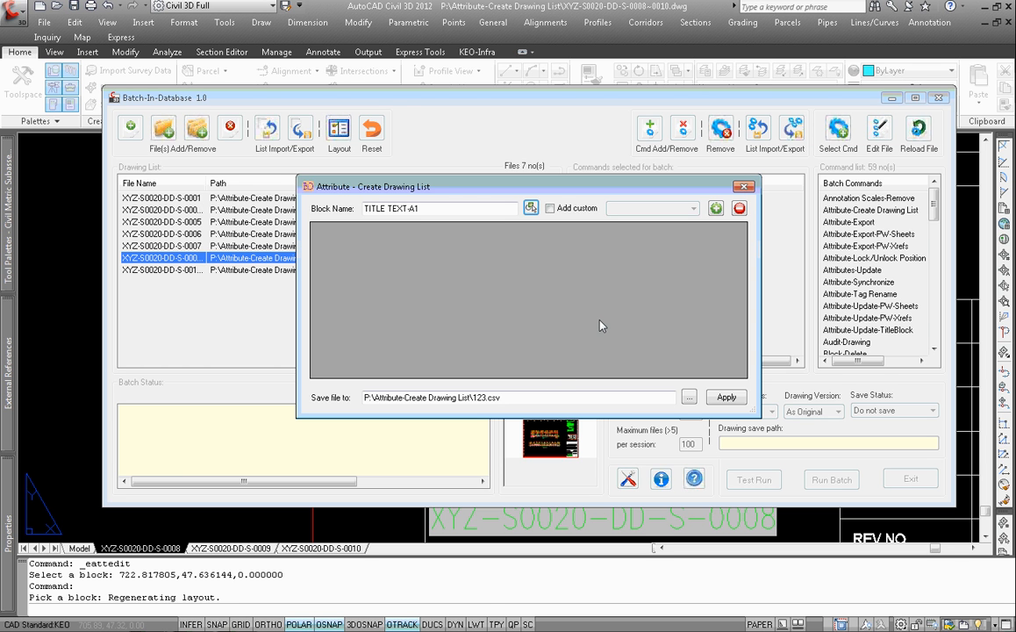
Add three header columns to the drawing list table, checking the fields available for the first one
click(716, 208)
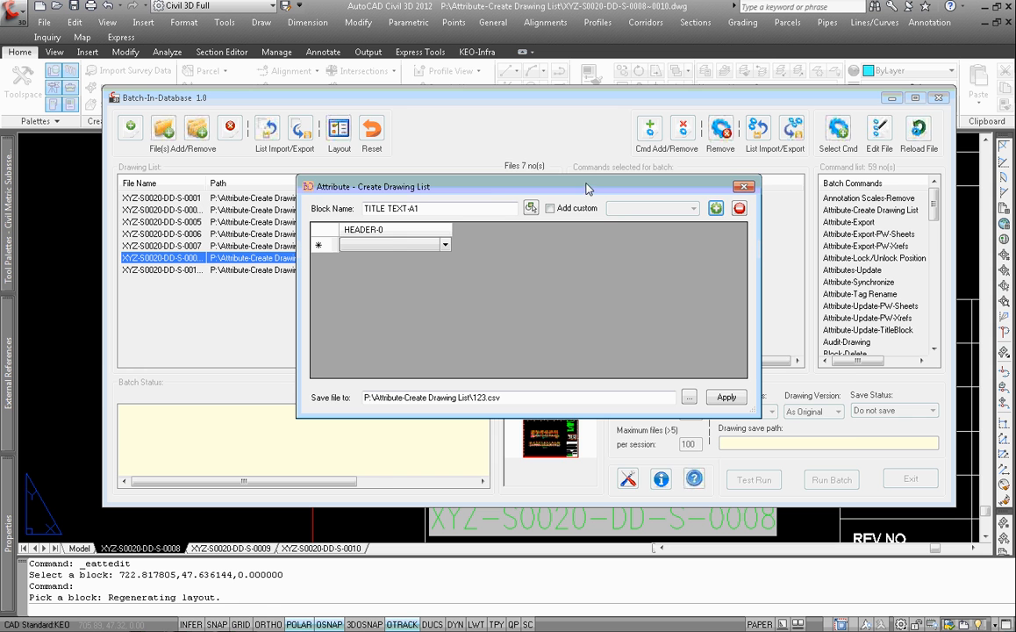
drag(305, 176, 398, 250)
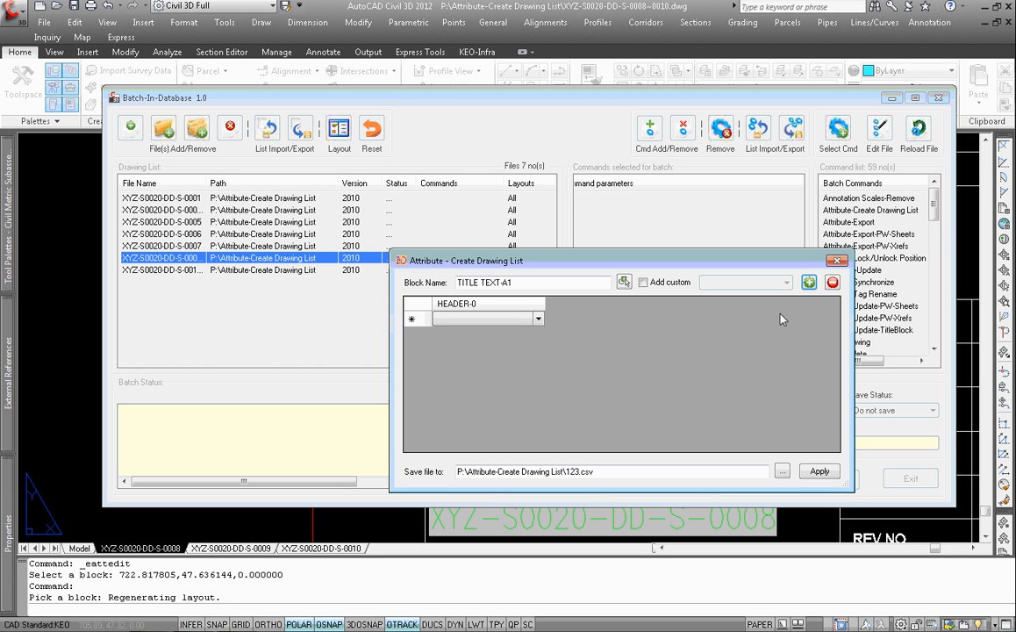
click(536, 321)
click(538, 323)
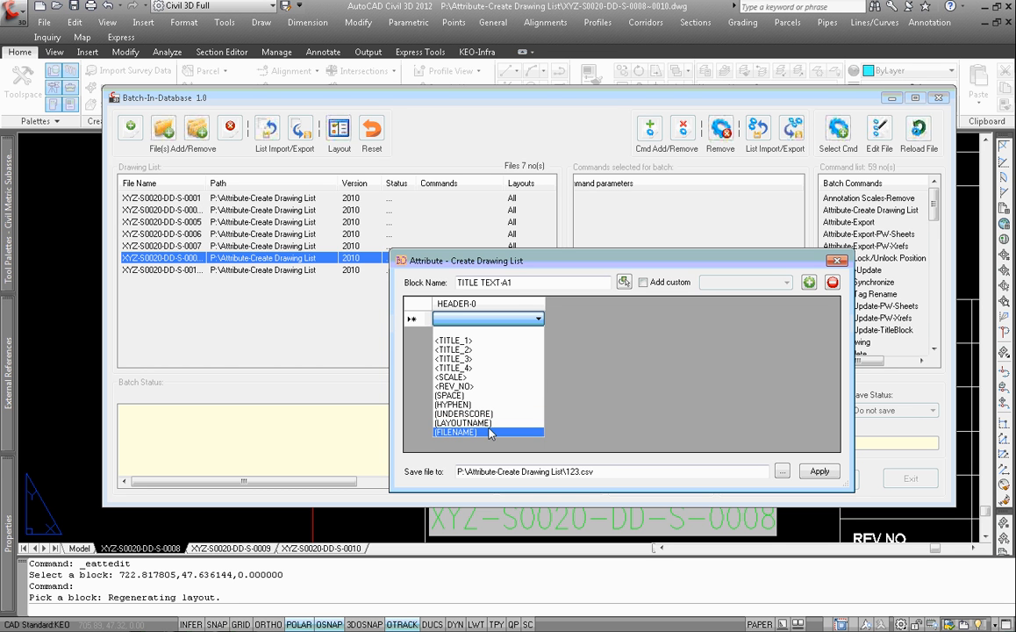
click(523, 316)
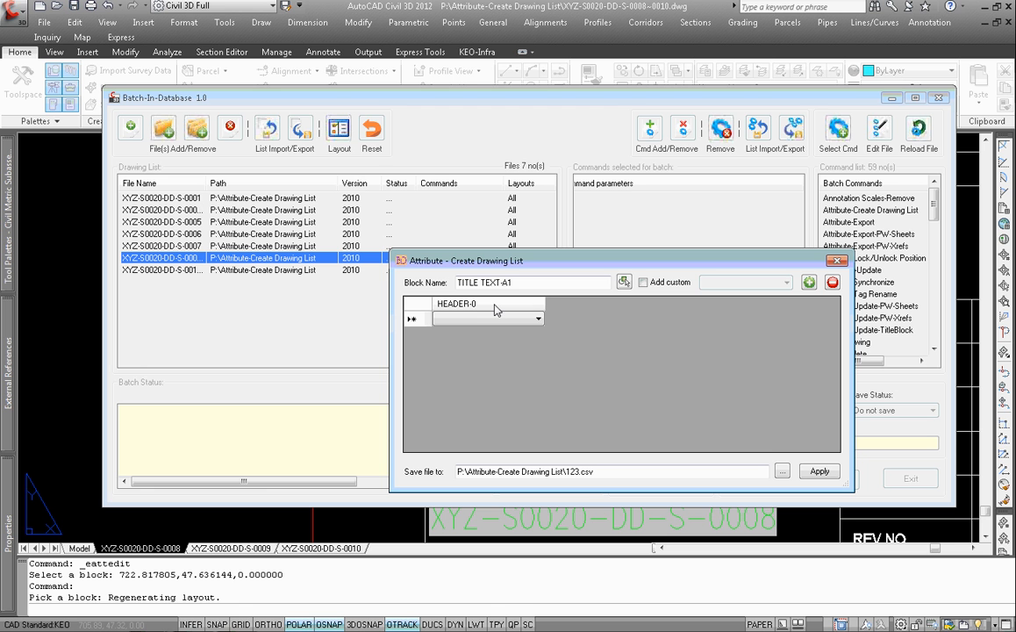
click(808, 283)
click(808, 283)
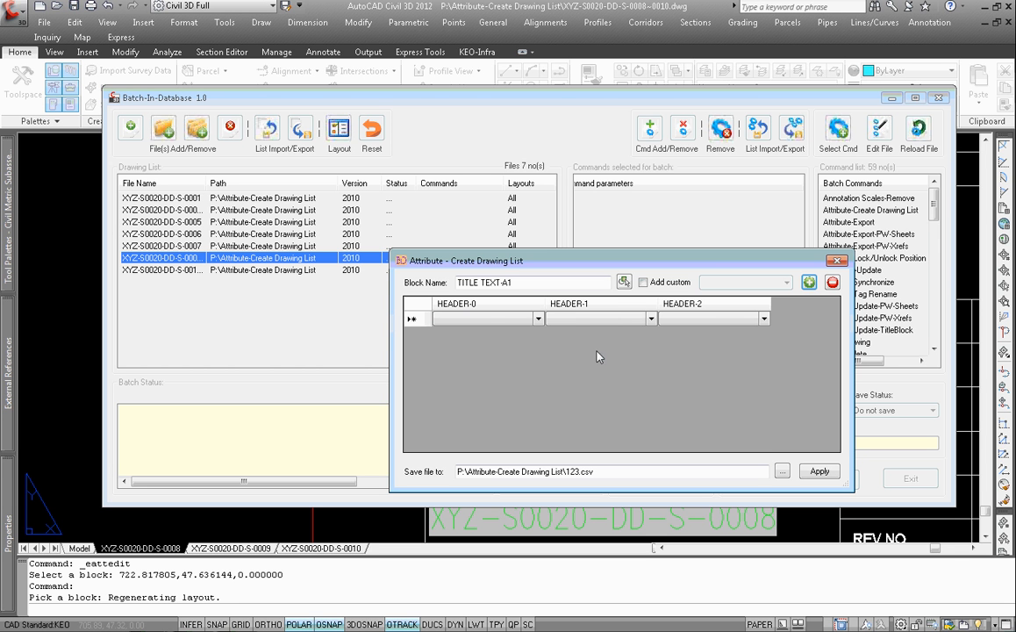
Rename the first two column headers DRAWING NAME and DRAWING DESCRIPTION
double_click(487, 308)
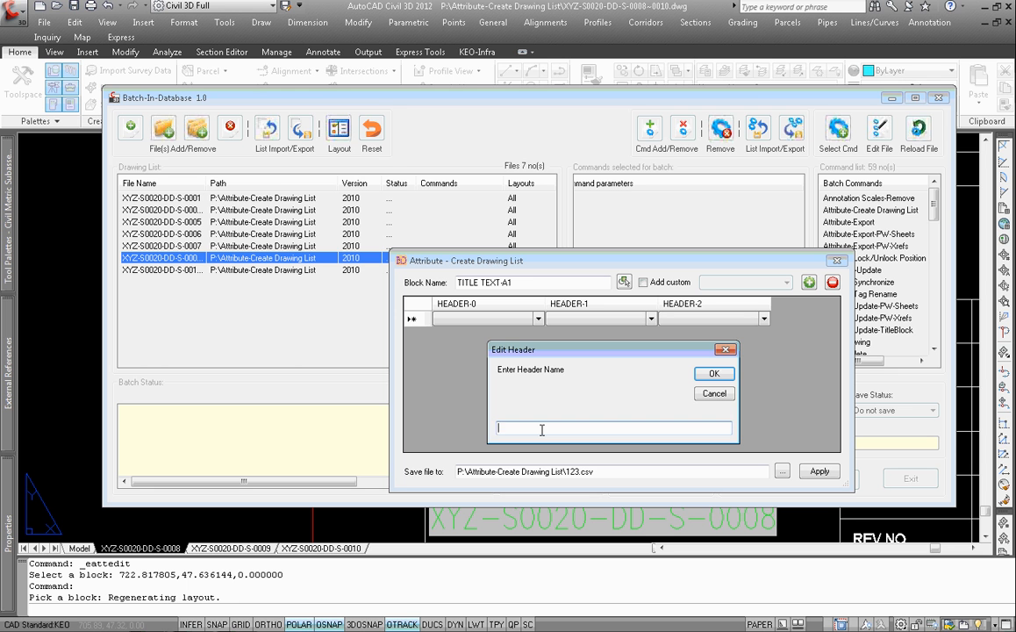
text(DRAWING NAME)
click(713, 374)
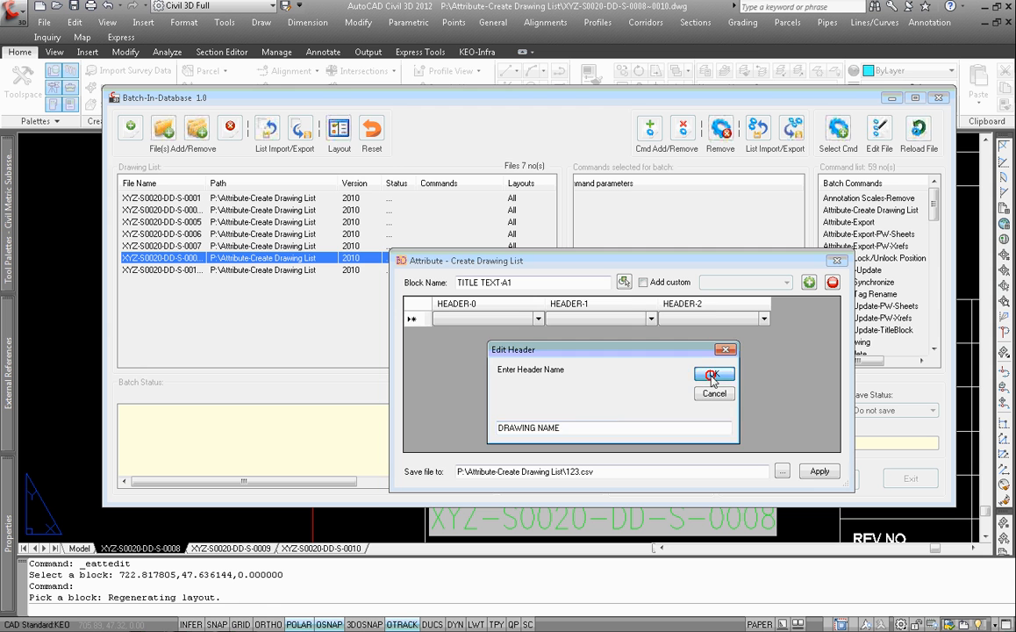
click(568, 303)
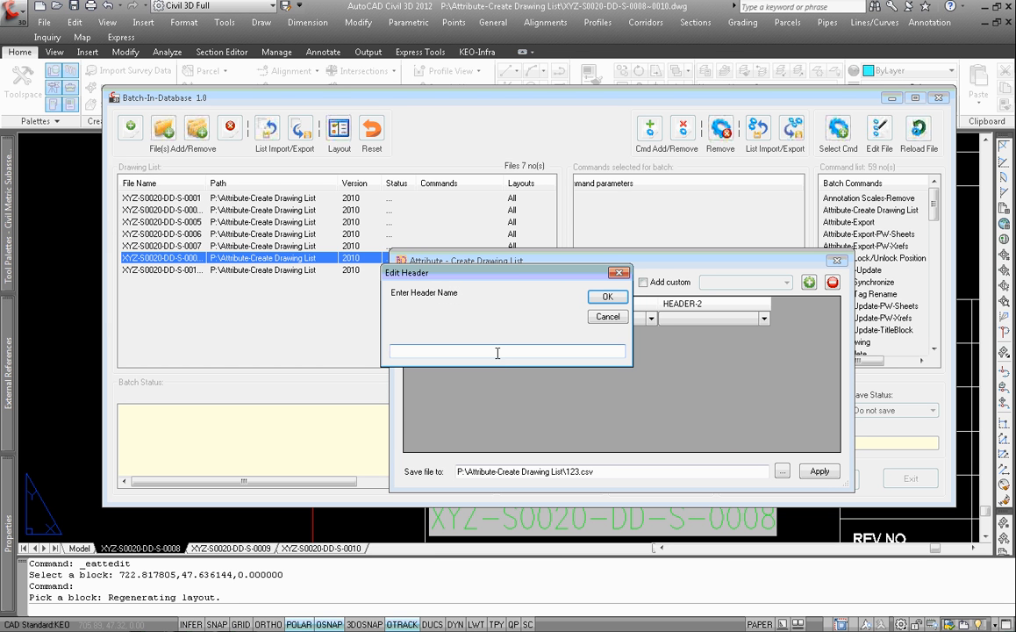
text(DRAWING DESCRIPTION)
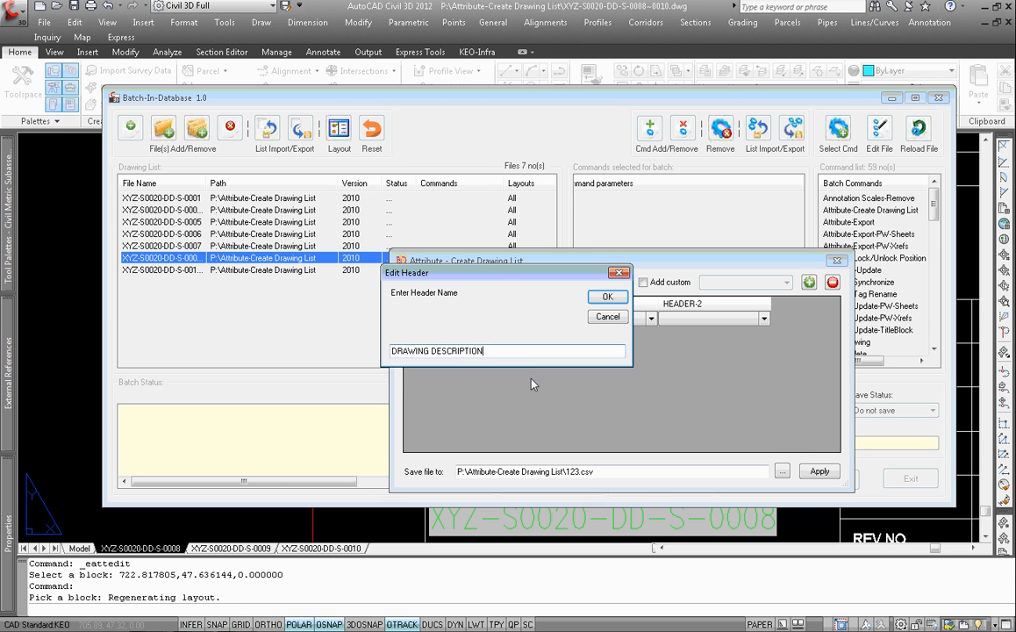
click(606, 297)
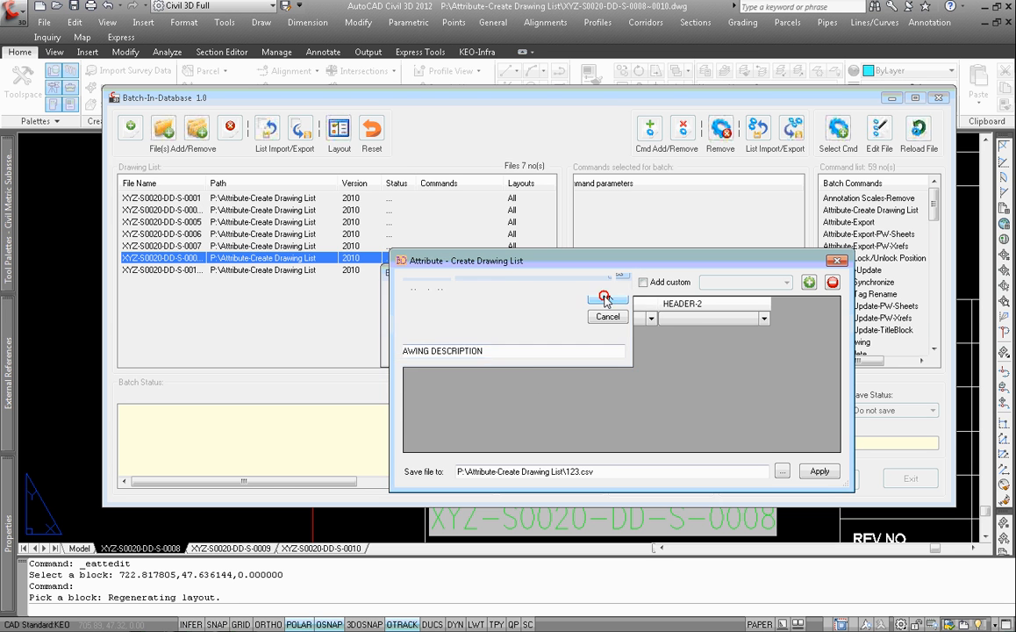
Rename the third column header SCALE and add a fourth column named REVISION
double_click(688, 305)
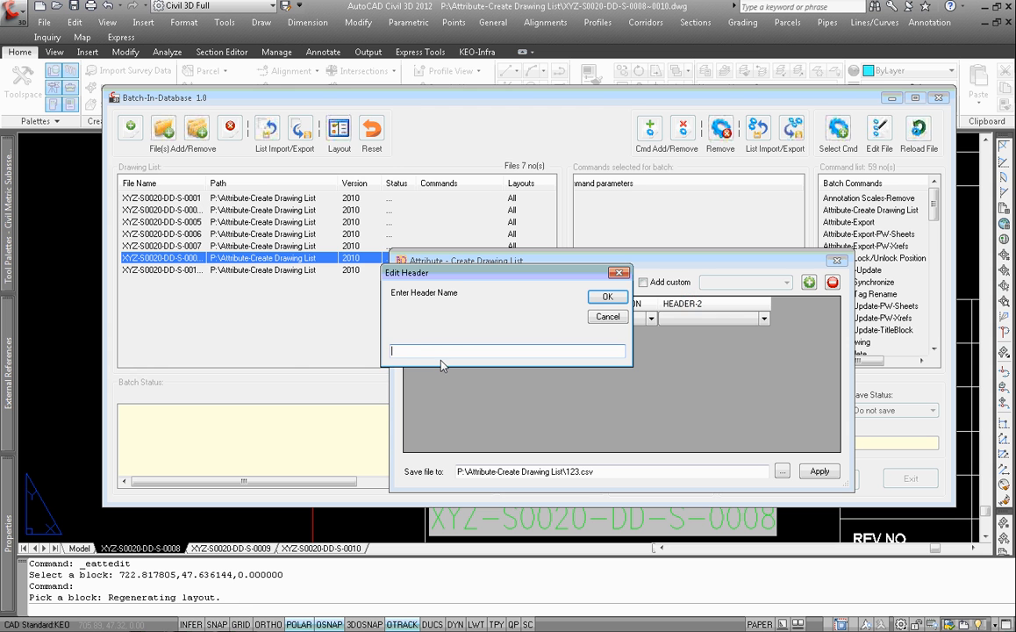
text(SCALE)
click(606, 297)
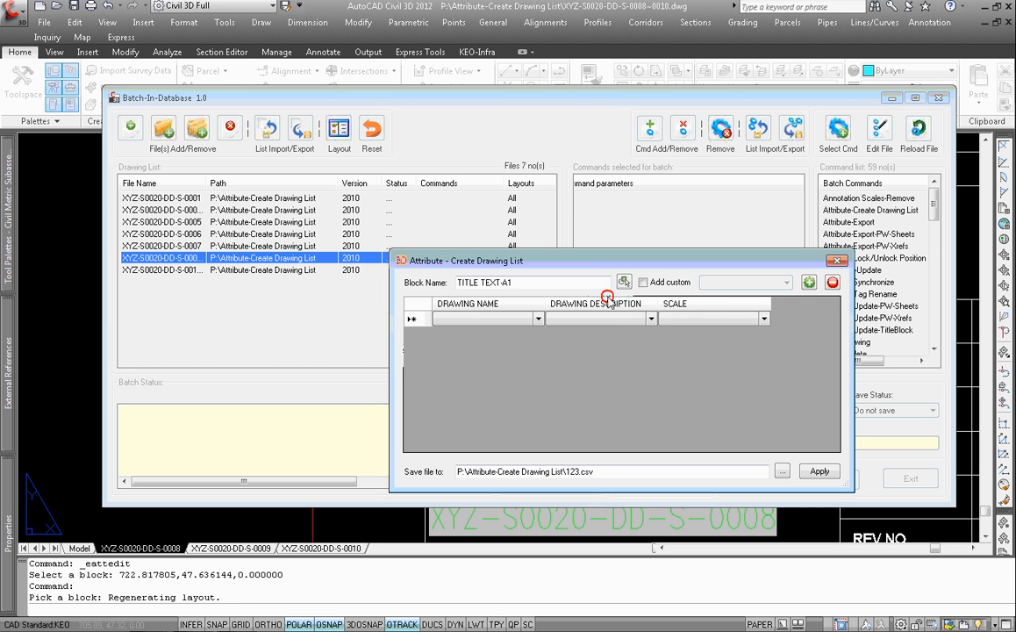
click(810, 283)
double_click(802, 304)
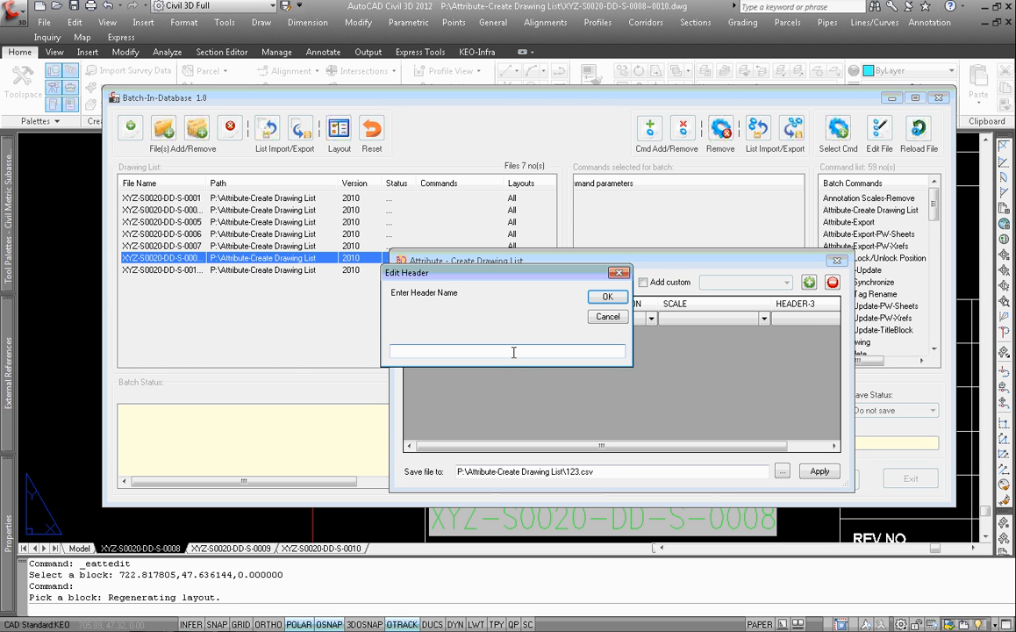
text(REVISION)
click(607, 297)
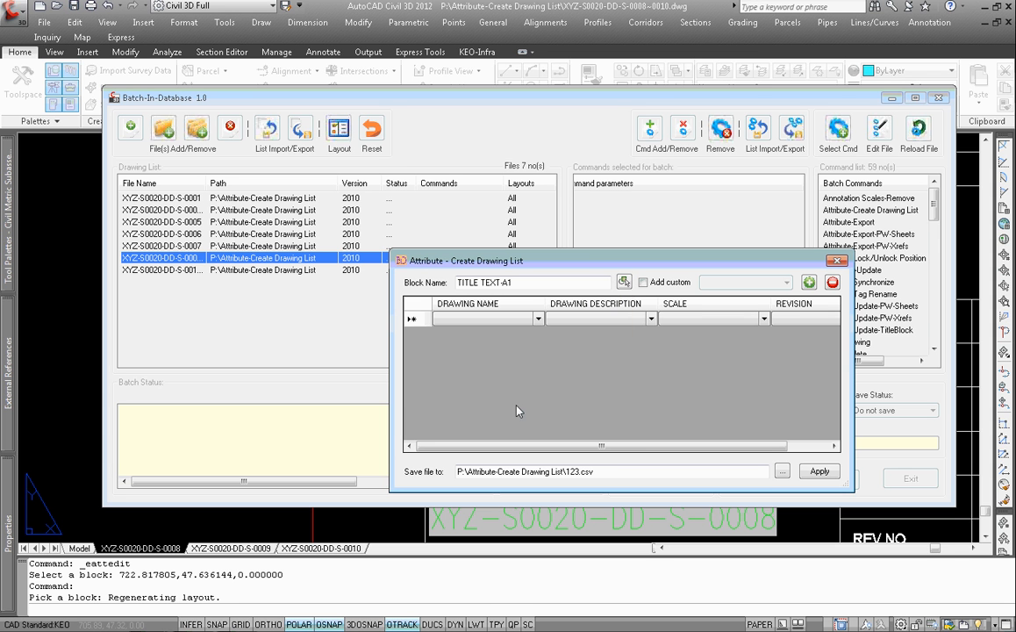
Review the fields available for the DRAWING NAME column and close the drawing list setup
click(537, 319)
click(538, 318)
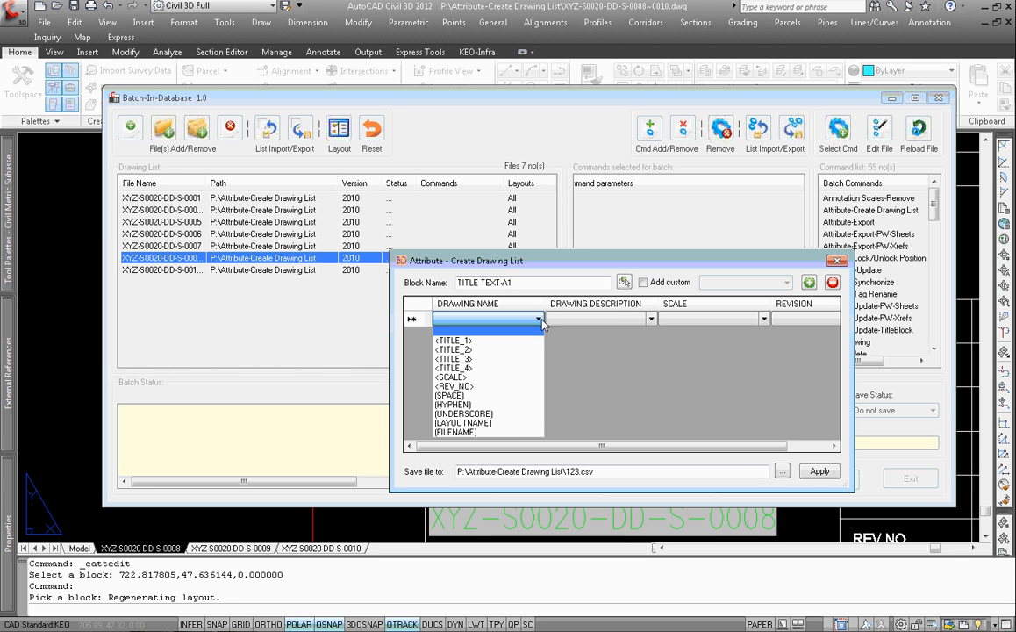
click(575, 365)
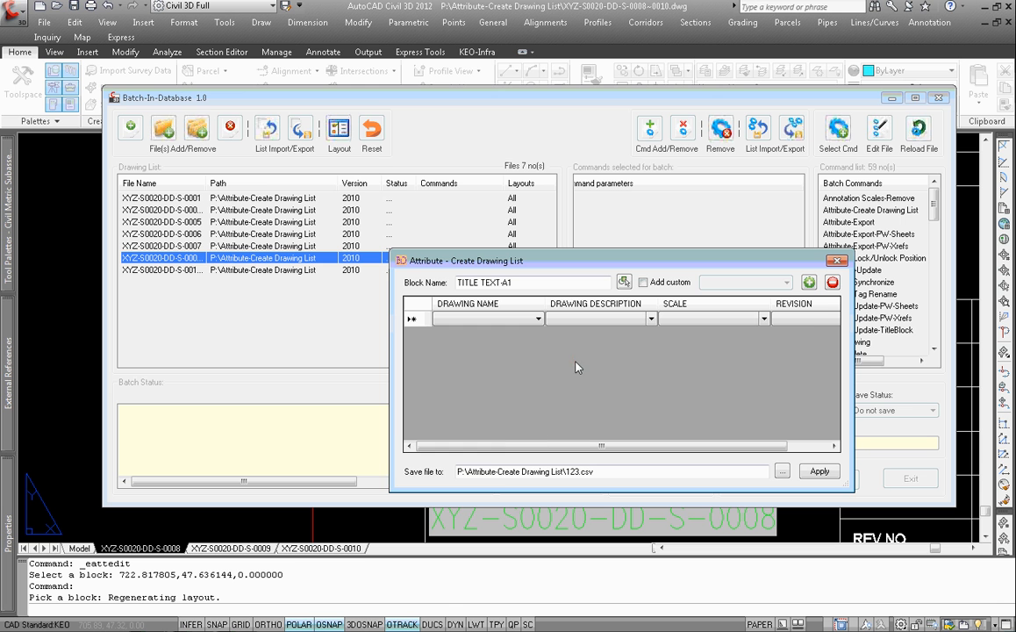
click(833, 281)
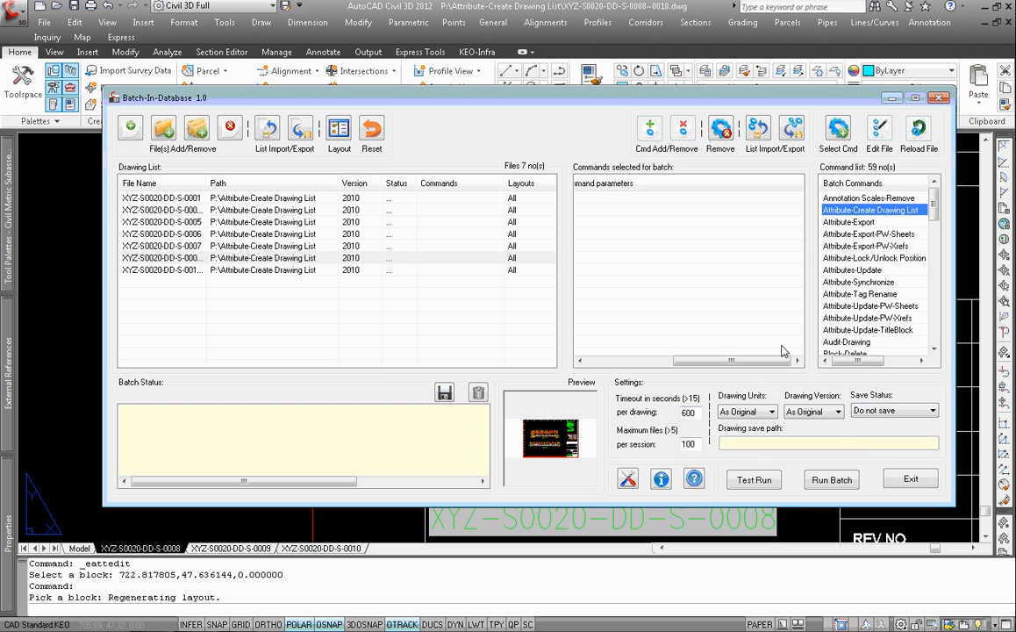
Return to the sheet's File No. text and turn off the field background by setting FIELDDISPLAY to 0
click(891, 98)
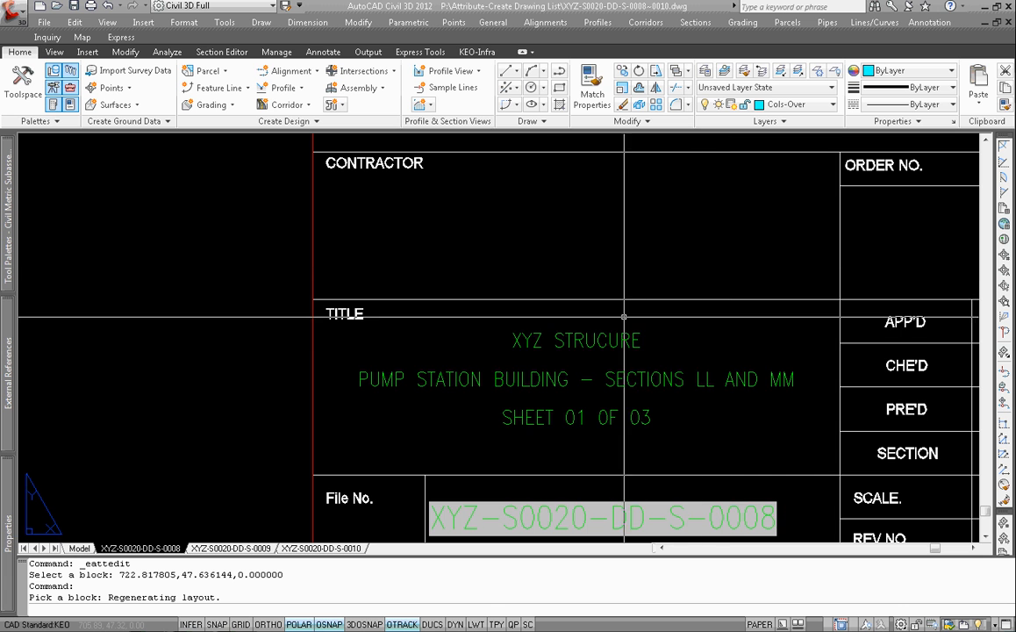
scroll(480, 283, down, 2)
scroll(517, 384, up, 3)
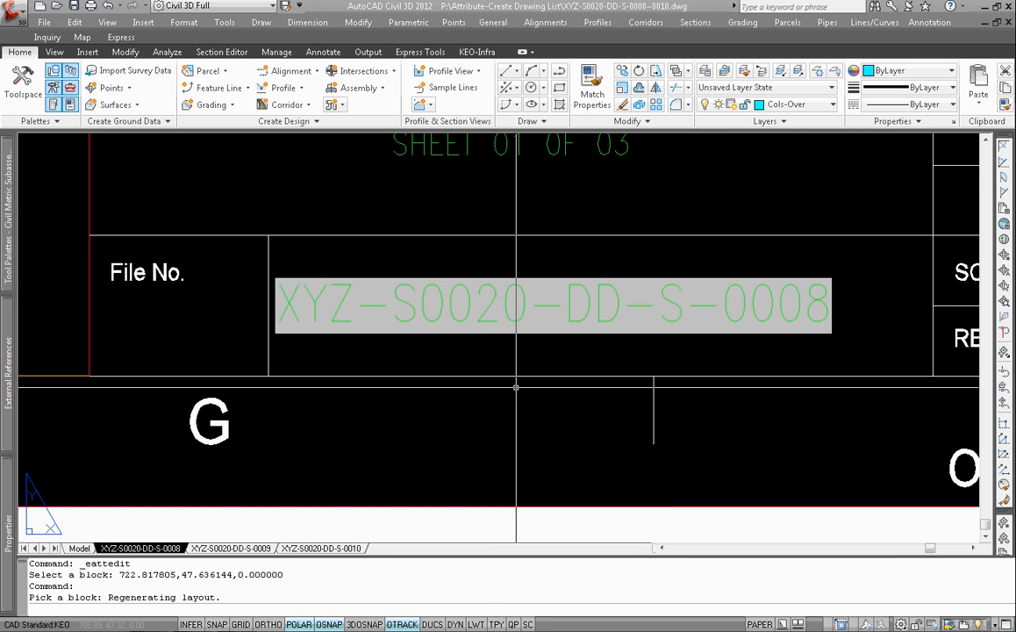
scroll(518, 384, up, 1)
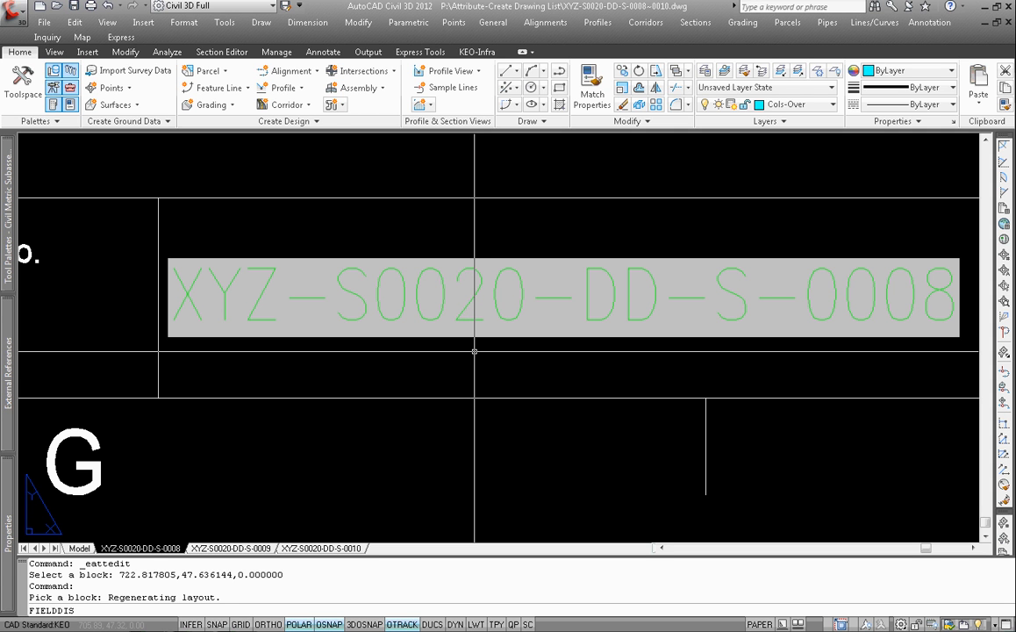
text(Y)
key(Return)
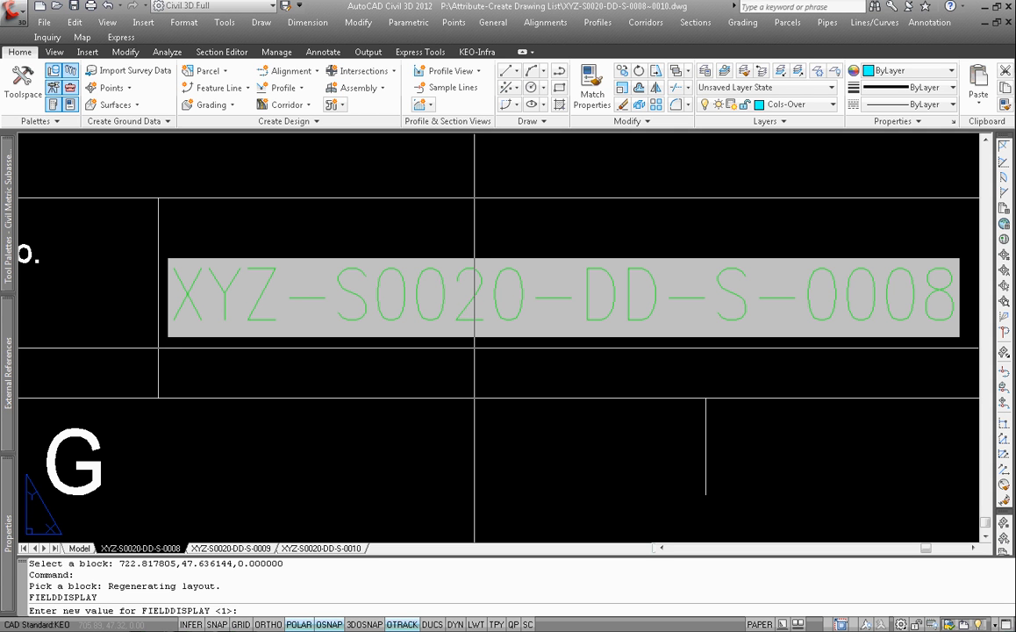
text(0)
key(Return)
scroll(436, 334, down, 2)
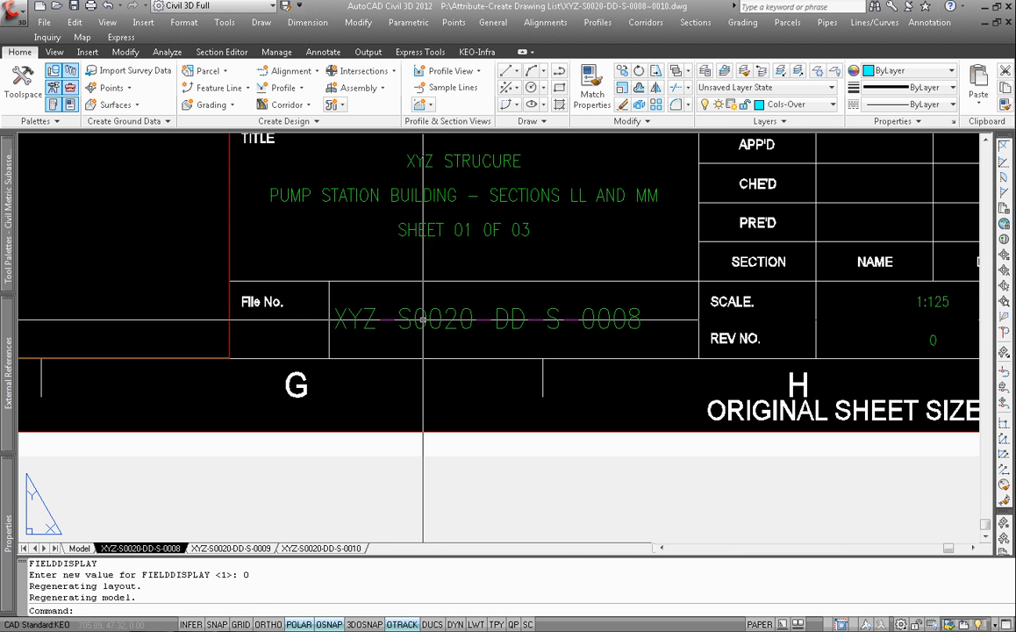
Select the title block text around the File No. to examine which texts belong to the block, and clear the selection
click(424, 316)
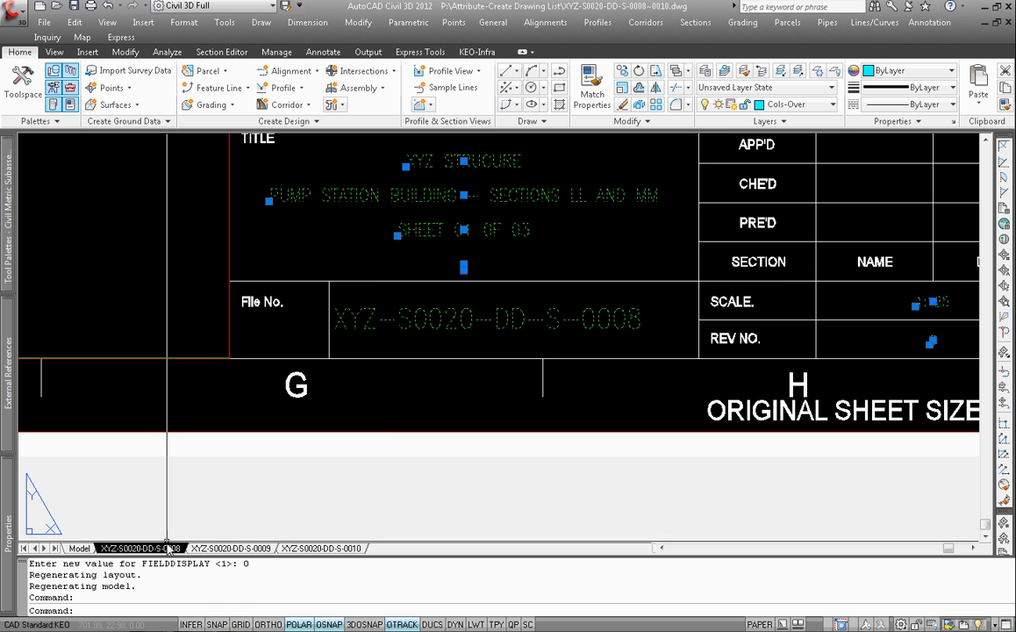
scroll(383, 359, down, 1)
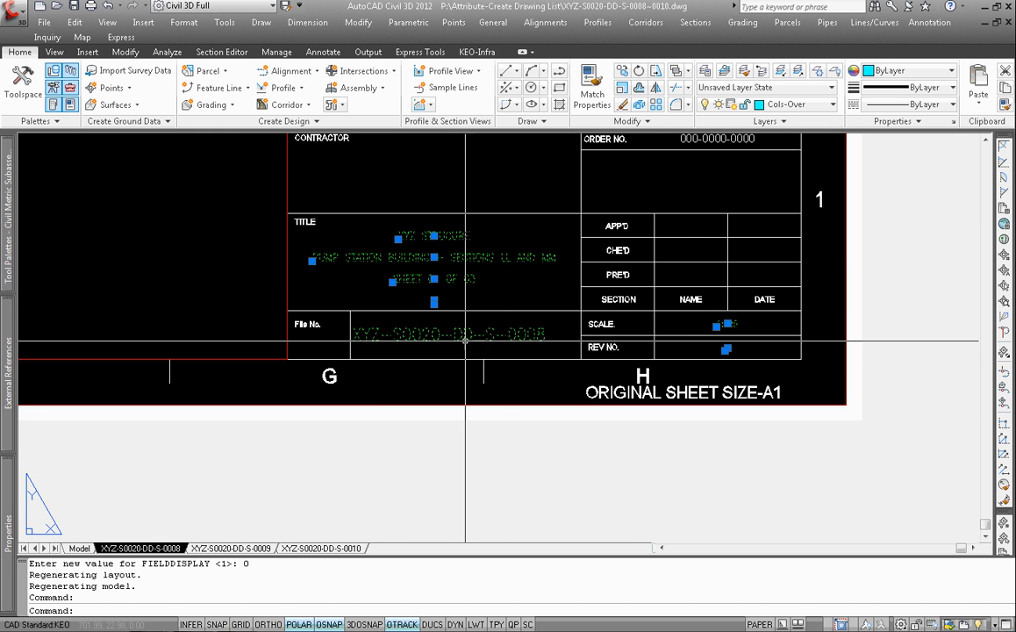
scroll(447, 337, up, 1)
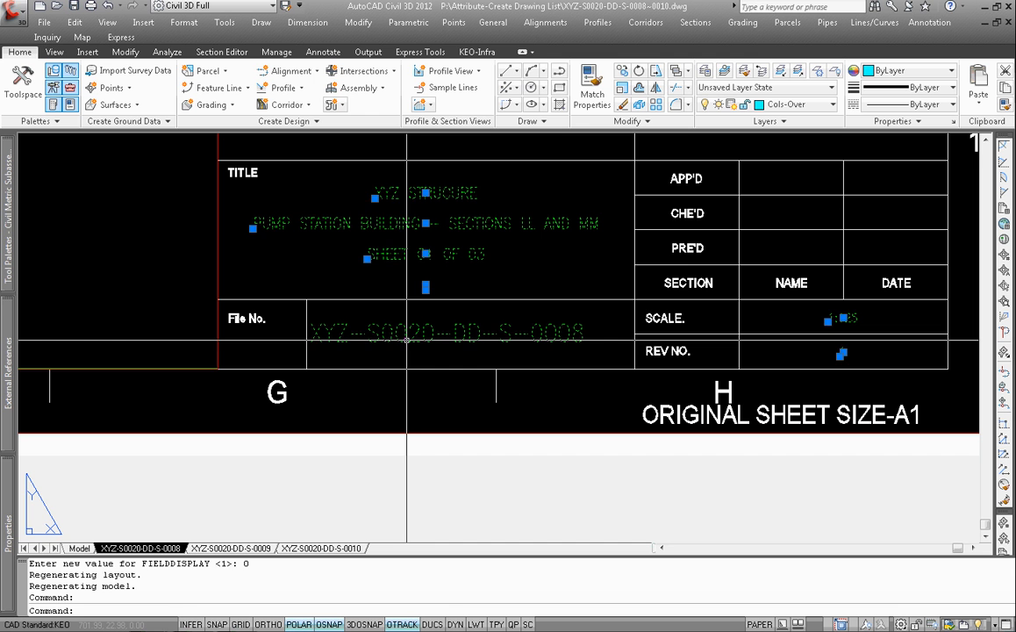
key(Escape)
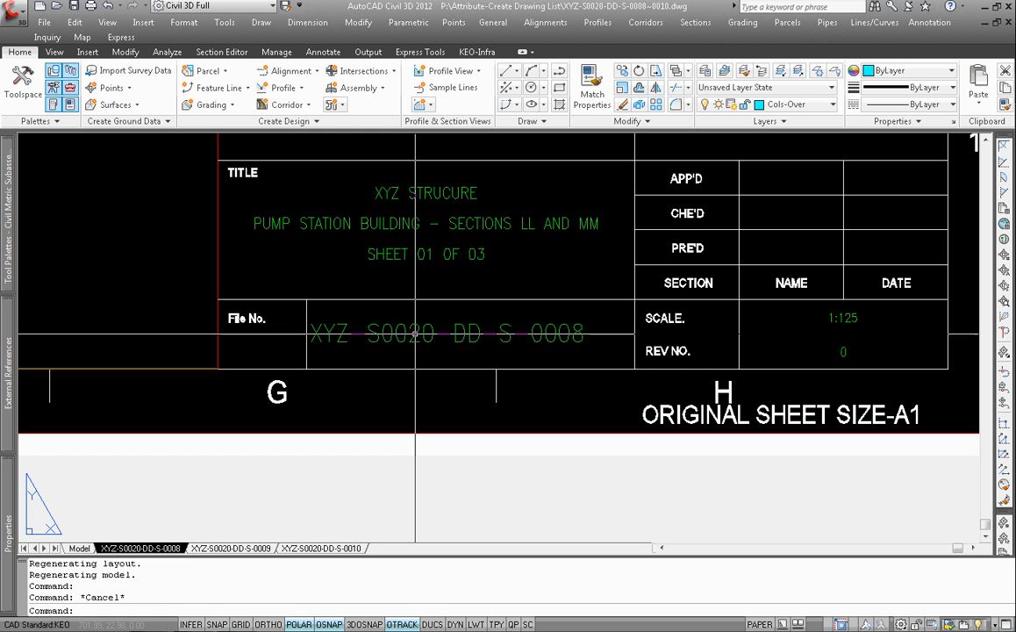
click(415, 333)
key(Escape)
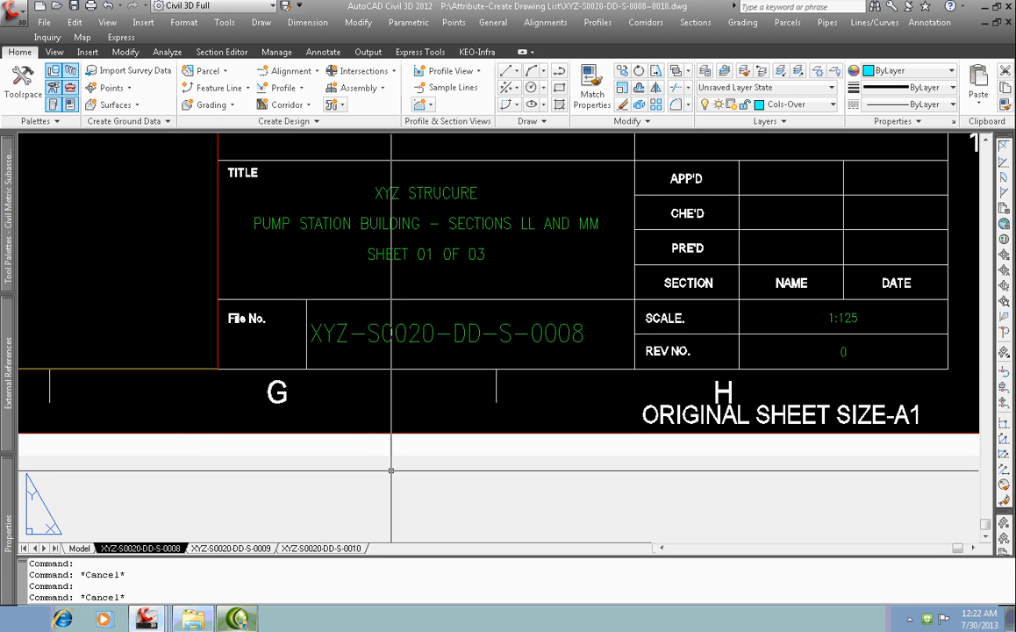
Return to Batch-In-Database, open the Attribute-Create Drawing List command and pick the sheet's TITLE TEXT-A1 block as its source
click(151, 617)
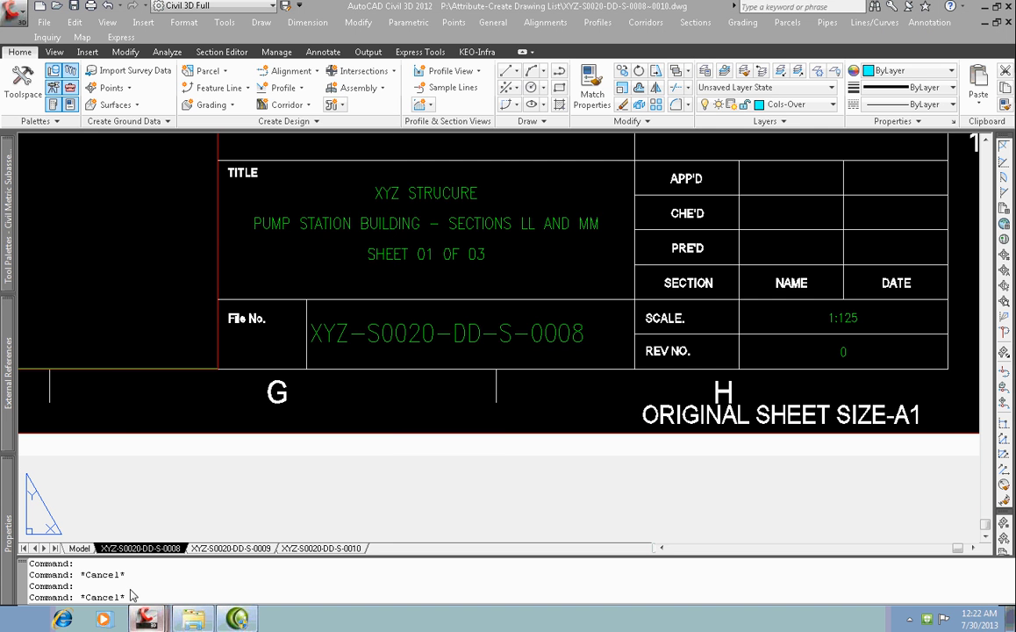
click(131, 588)
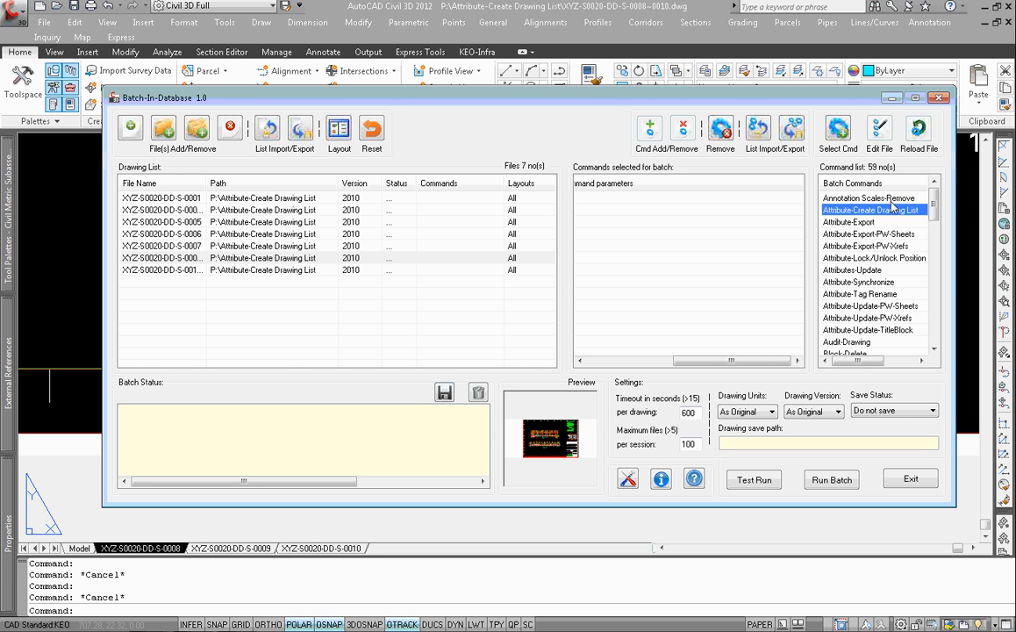
double_click(883, 209)
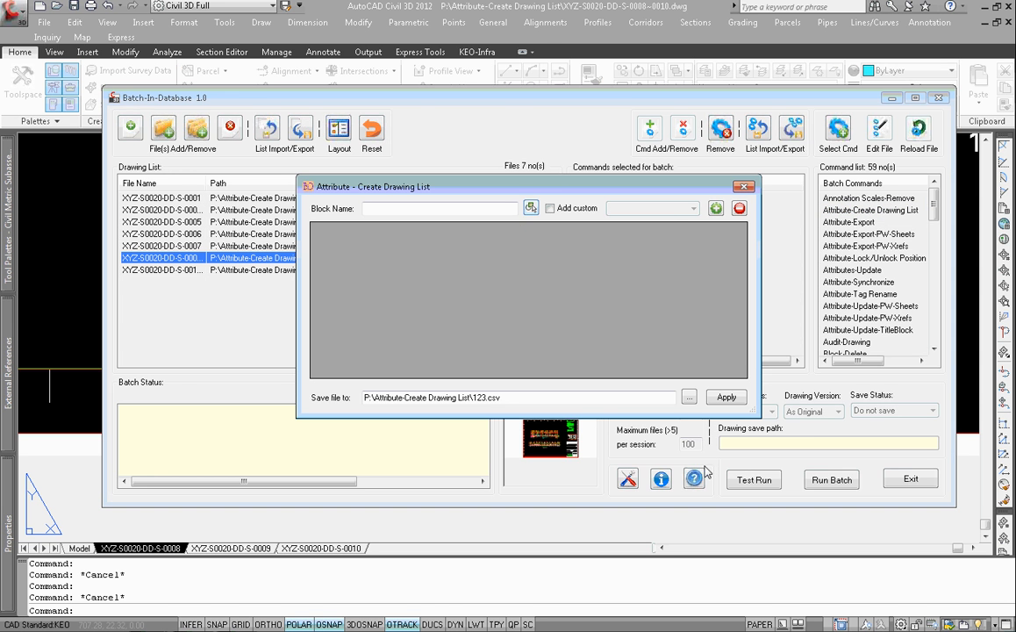
click(530, 209)
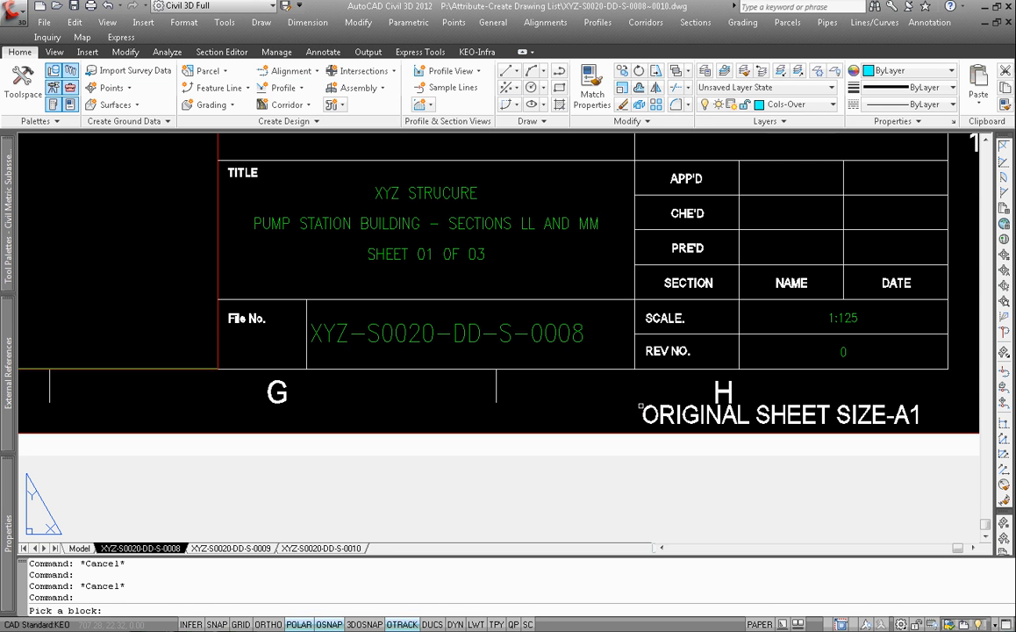
click(565, 333)
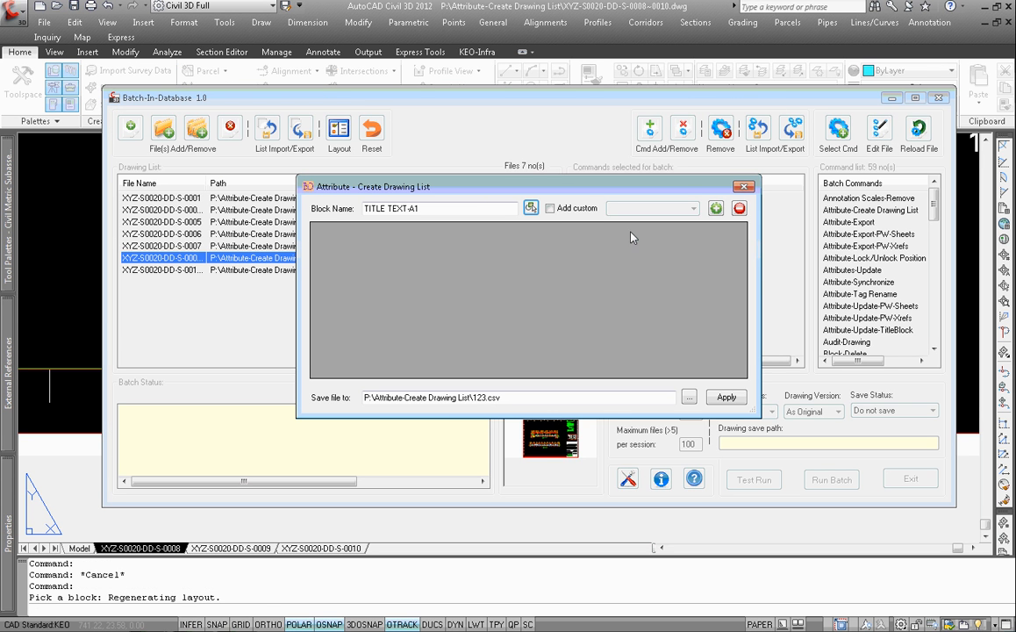
Try adding a custom File name prefix with a length of 12, cancel it and turn custom fields off
click(550, 208)
click(673, 210)
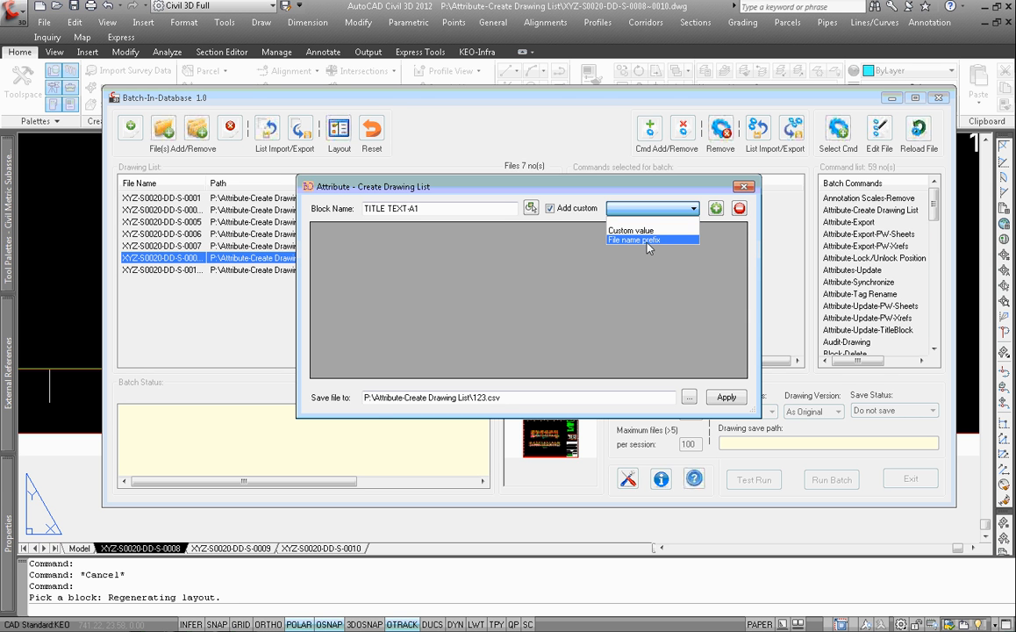
click(646, 240)
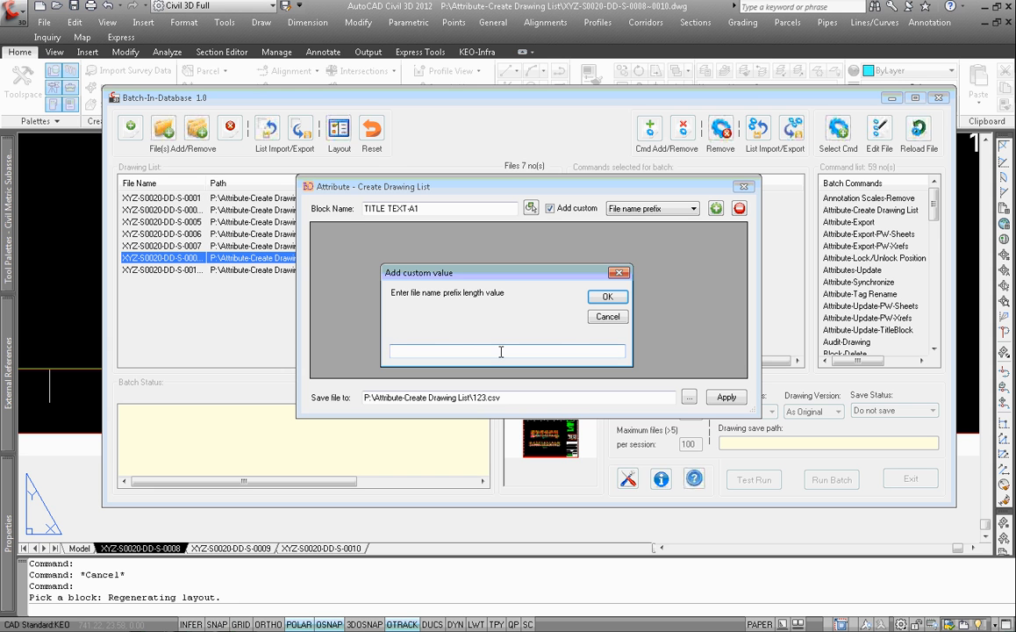
text(12)
click(605, 318)
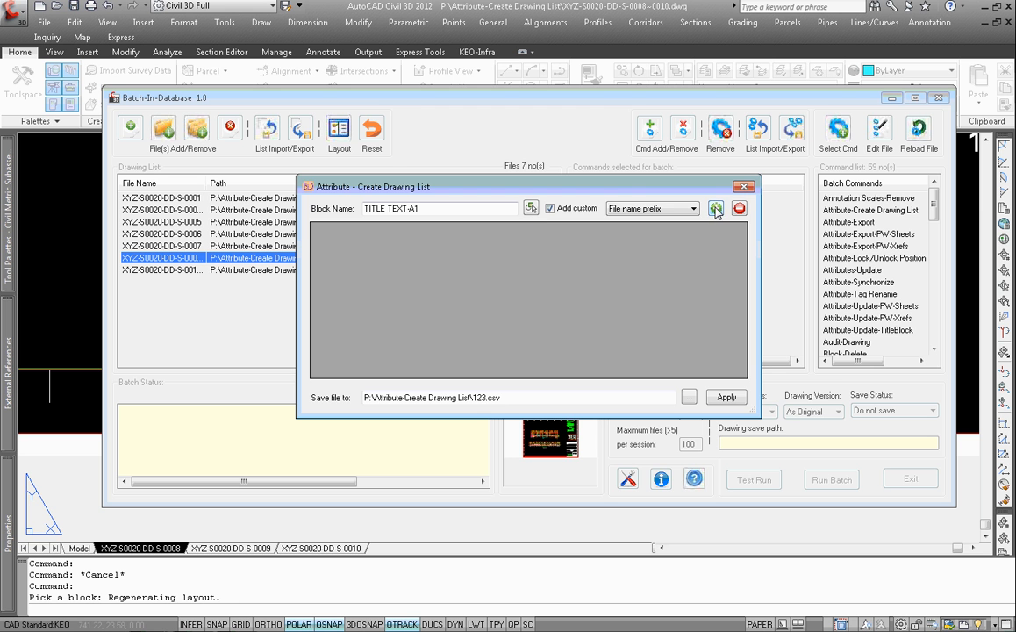
click(550, 208)
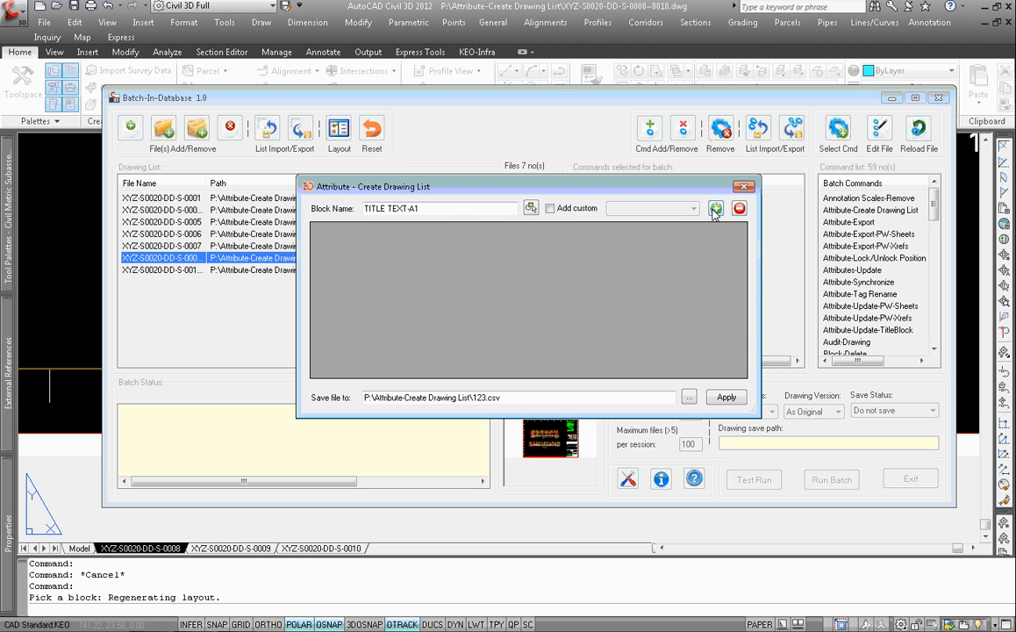
Add four columns to the drawing list table
click(715, 208)
click(714, 210)
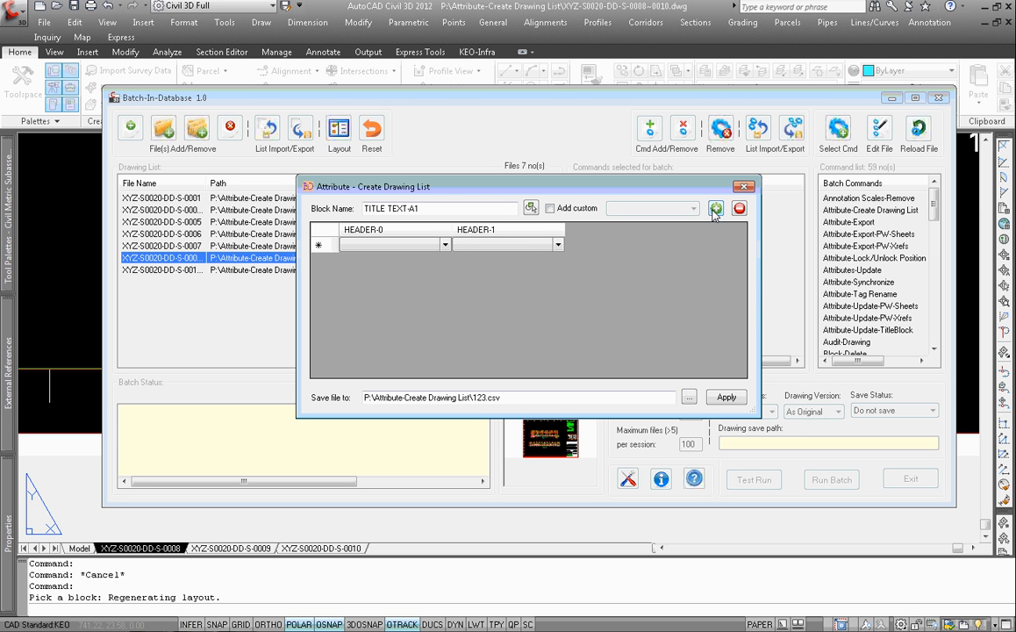
click(714, 211)
click(715, 211)
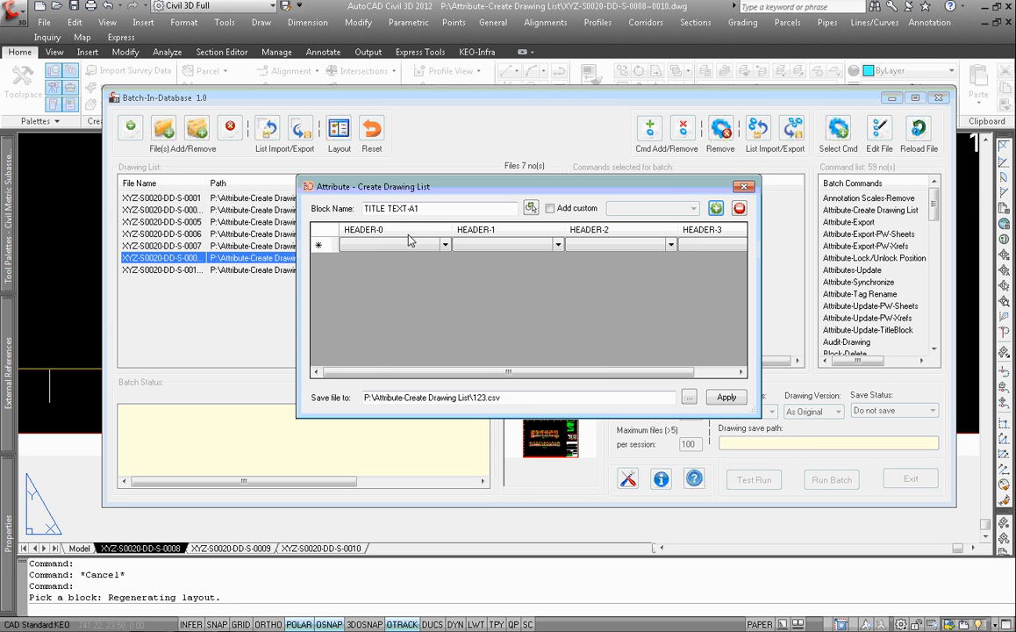
Name the first column header DRAWING NAME and the second DRAWING DESCRIPTION
double_click(368, 228)
text(D)
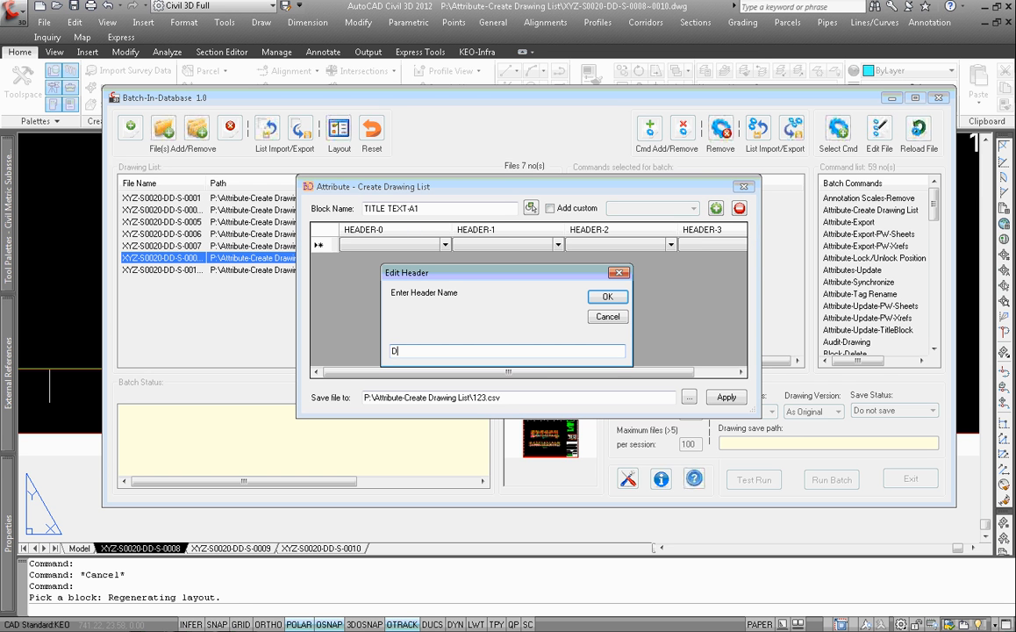
text(RAWING NAME)
click(604, 296)
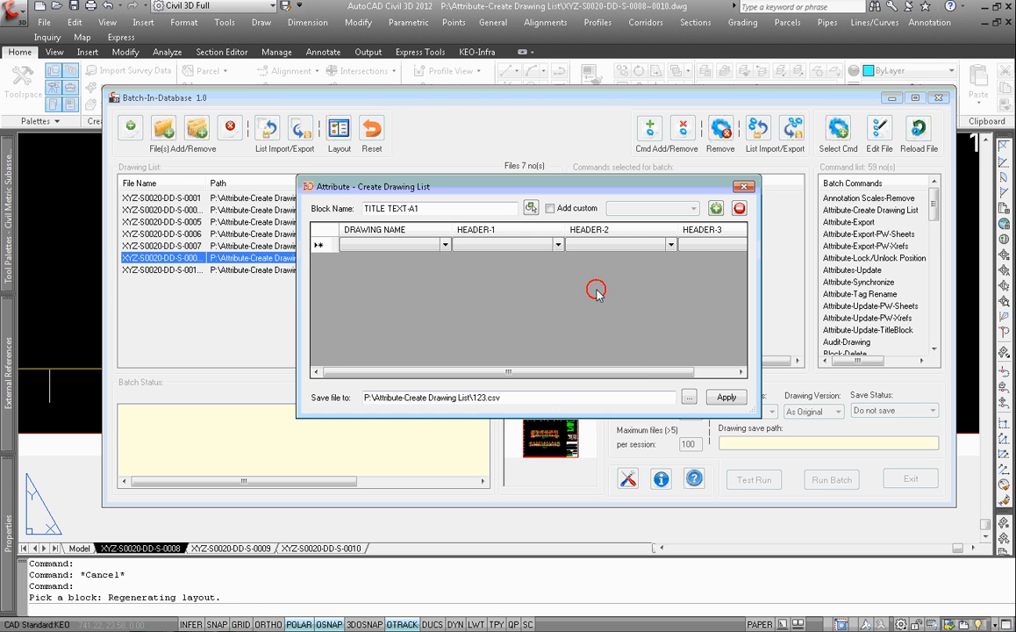
double_click(485, 229)
text(DR)
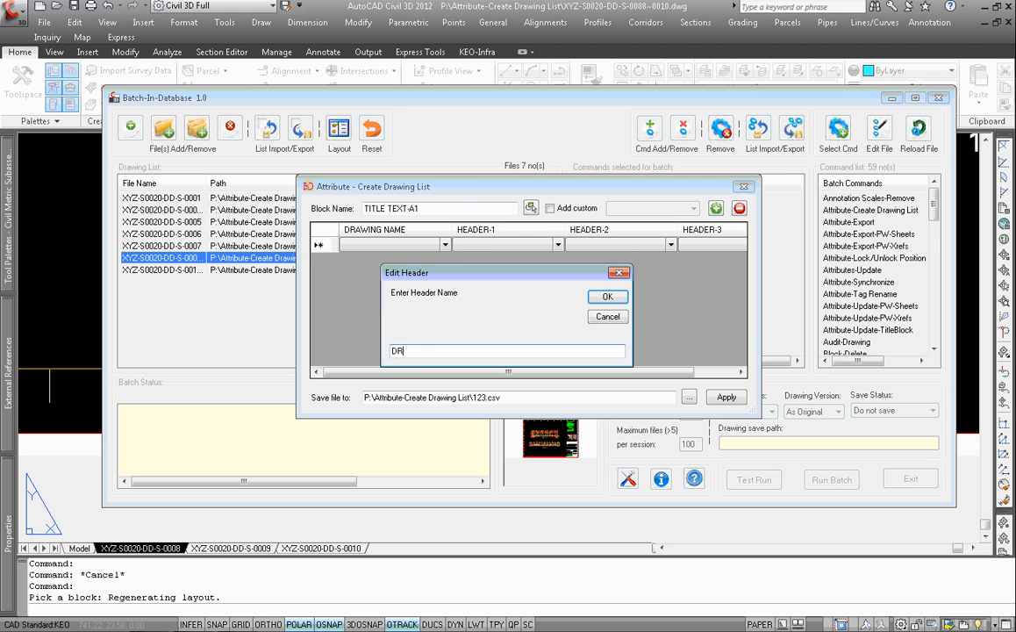
text(AWING DESCRIPTION)
click(606, 297)
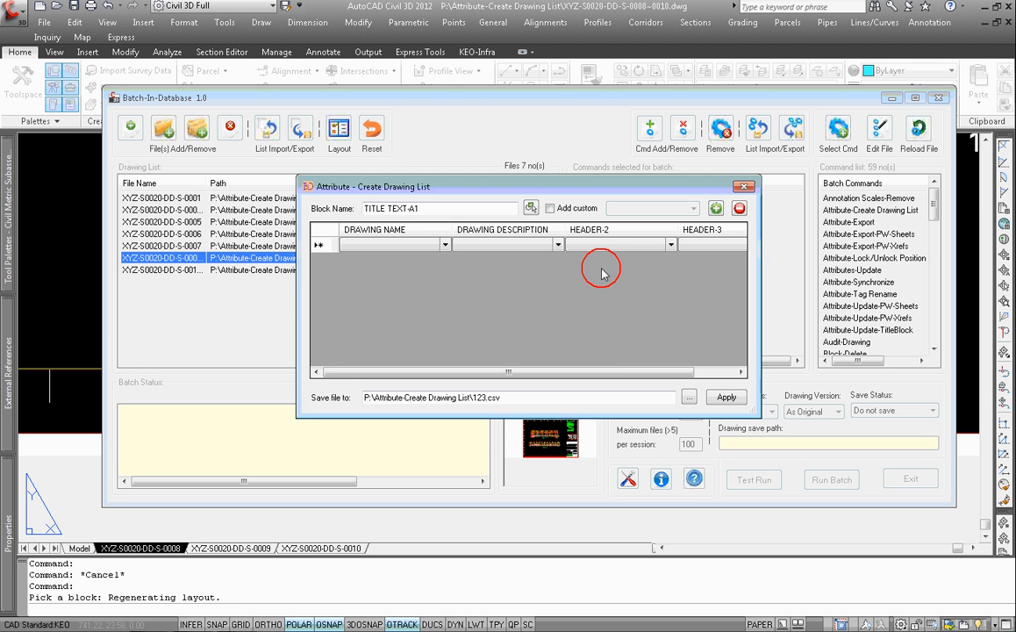
Name the third column header SCALE and the fourth REVISION
double_click(604, 229)
text(SCALE)
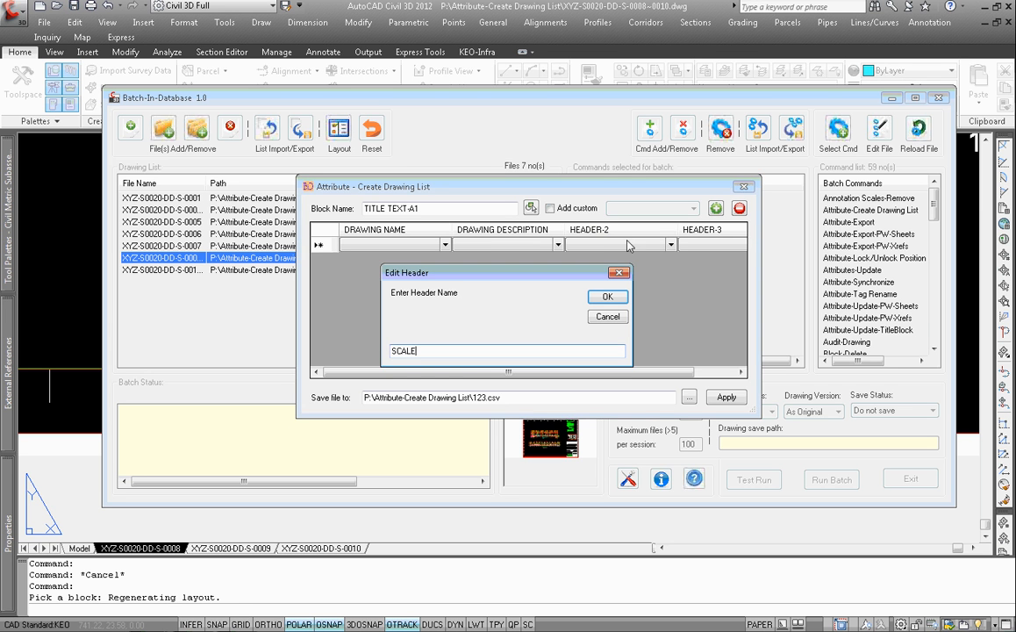
click(605, 296)
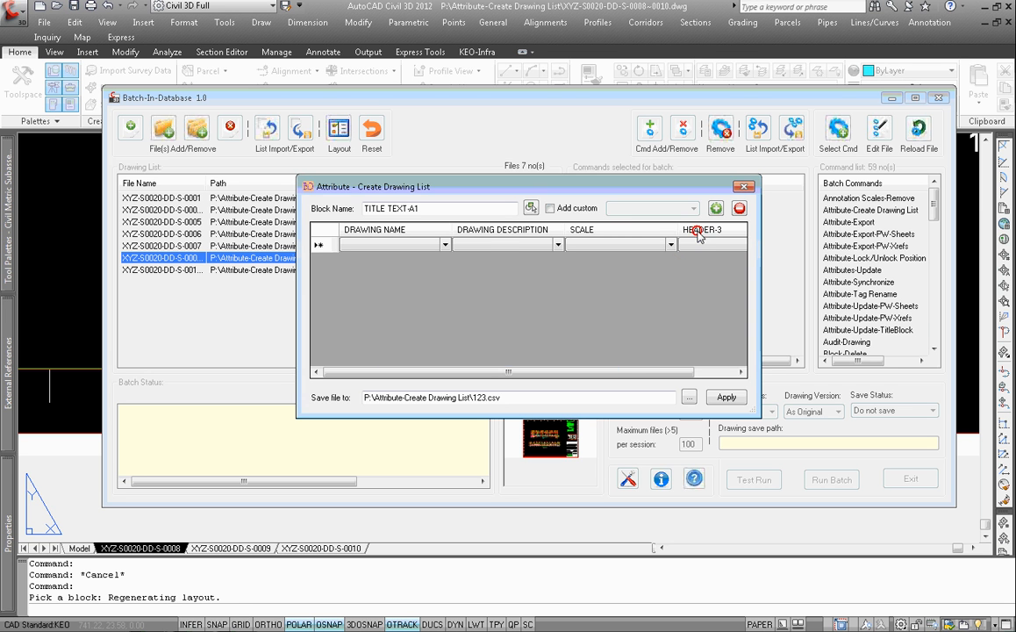
double_click(701, 230)
text(REVISION)
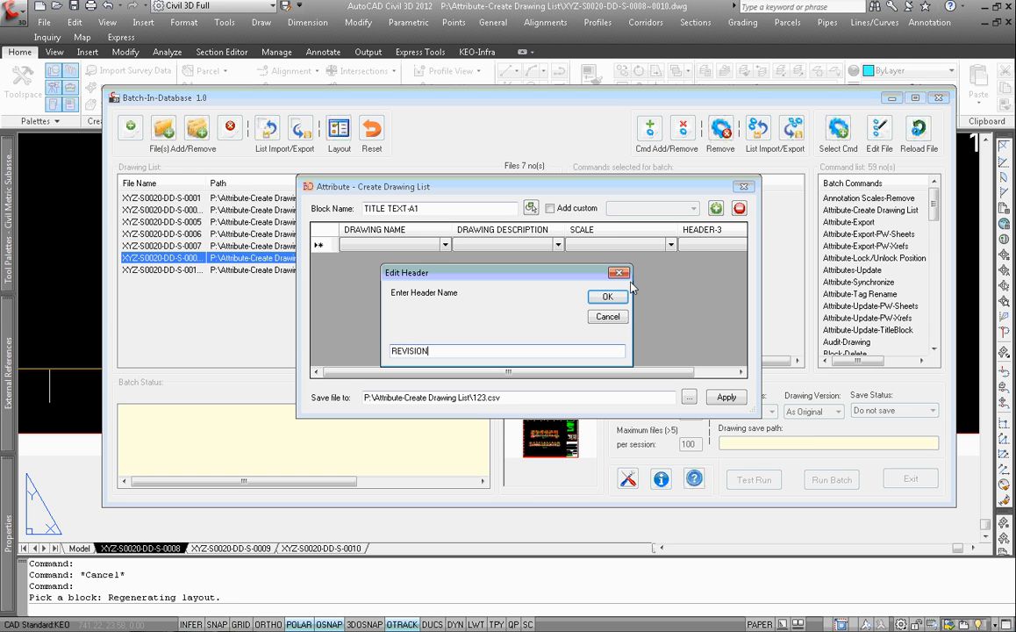
click(605, 297)
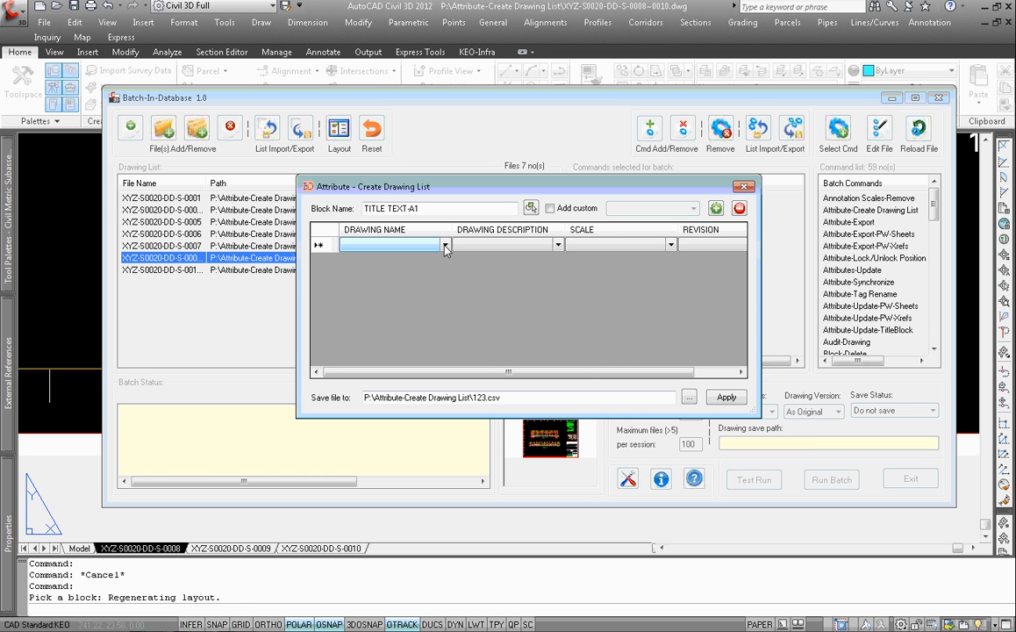
Assign (LAYOUTNAME) to the DRAWING NAME column, look at the (FILENAME) alternative and close the drawing list setup without applying it
click(402, 245)
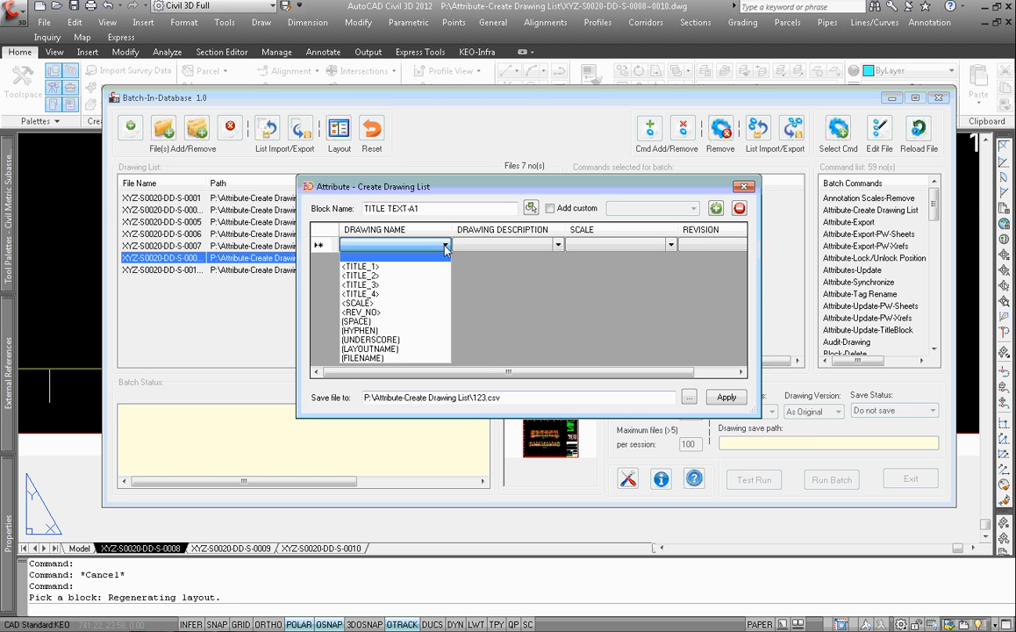
click(409, 351)
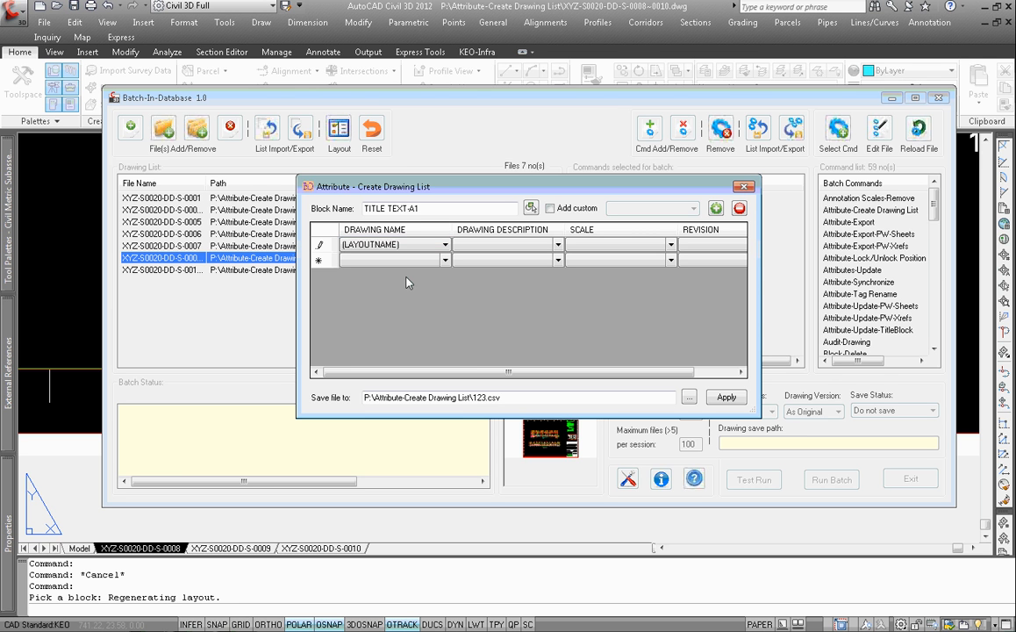
click(446, 247)
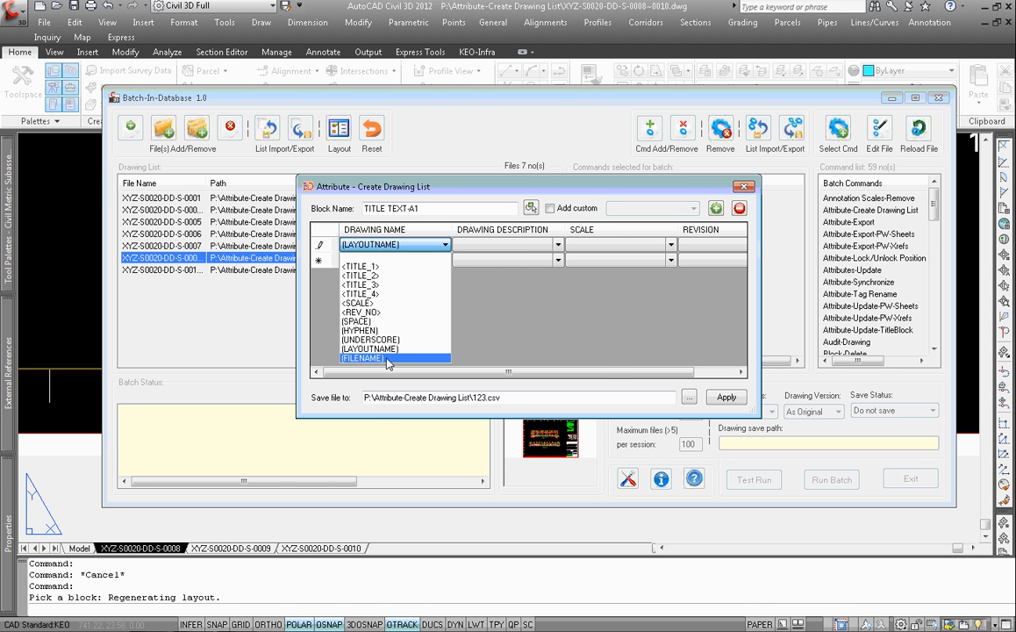
click(484, 319)
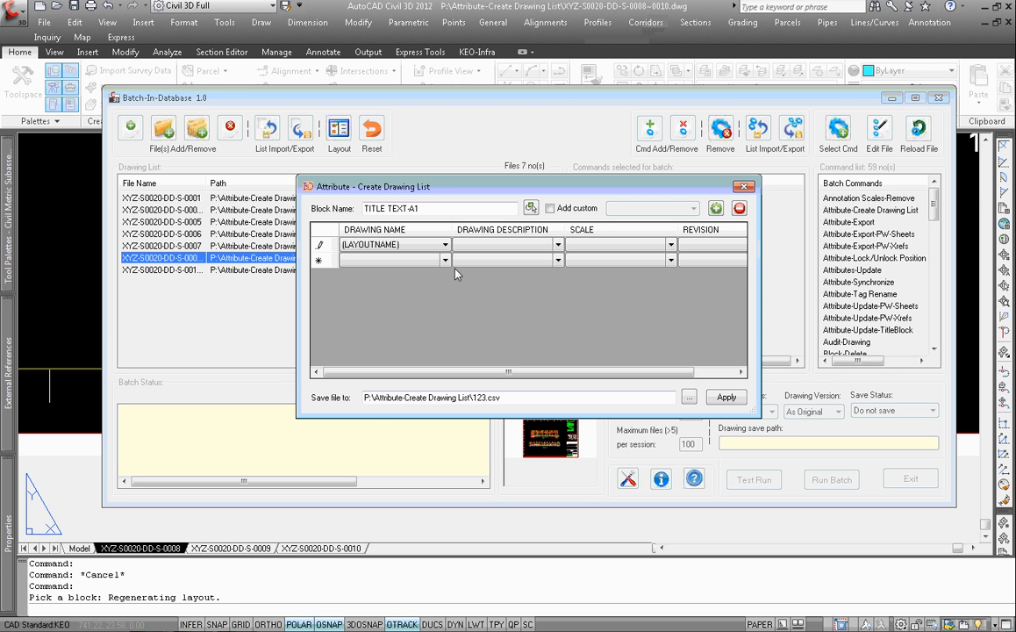
click(447, 246)
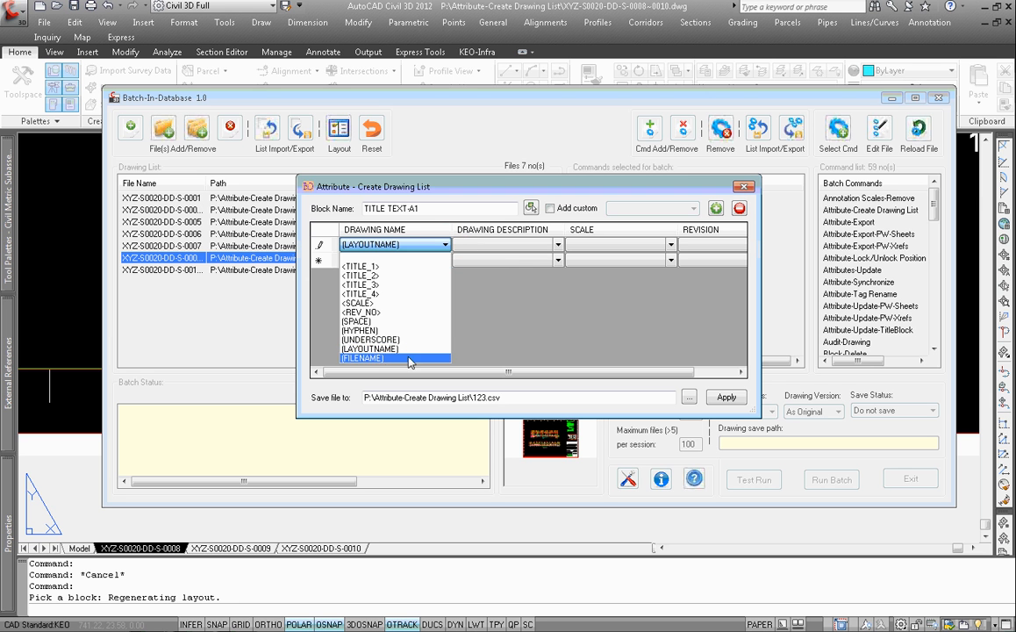
click(521, 301)
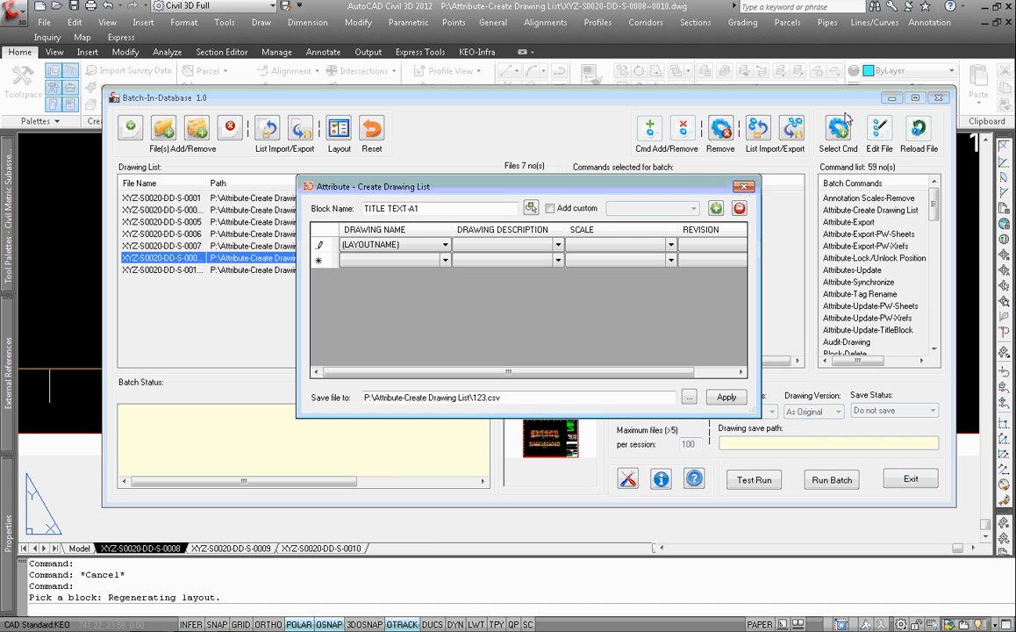
click(746, 187)
Move the batch window clear of the title block and open the title text block's attributes
drag(502, 97, 210, 93)
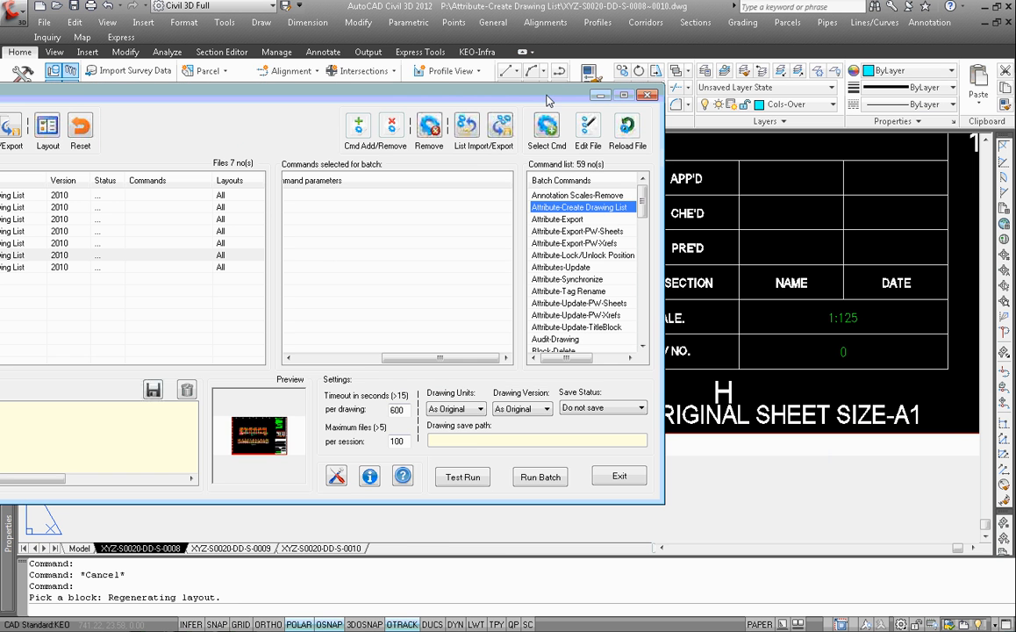
drag(502, 92, 345, 170)
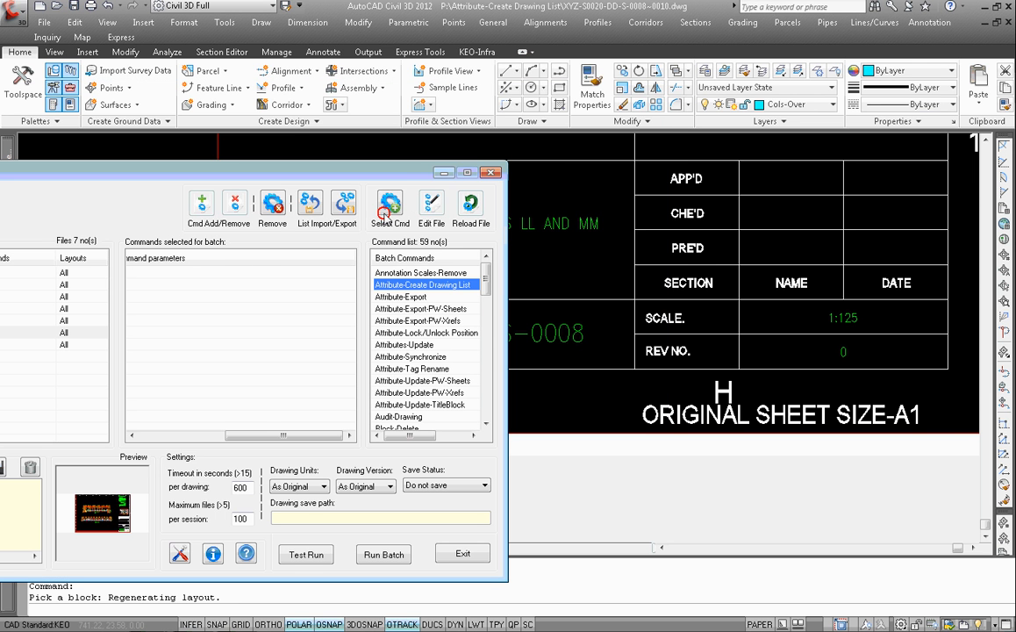
drag(425, 175, 265, 262)
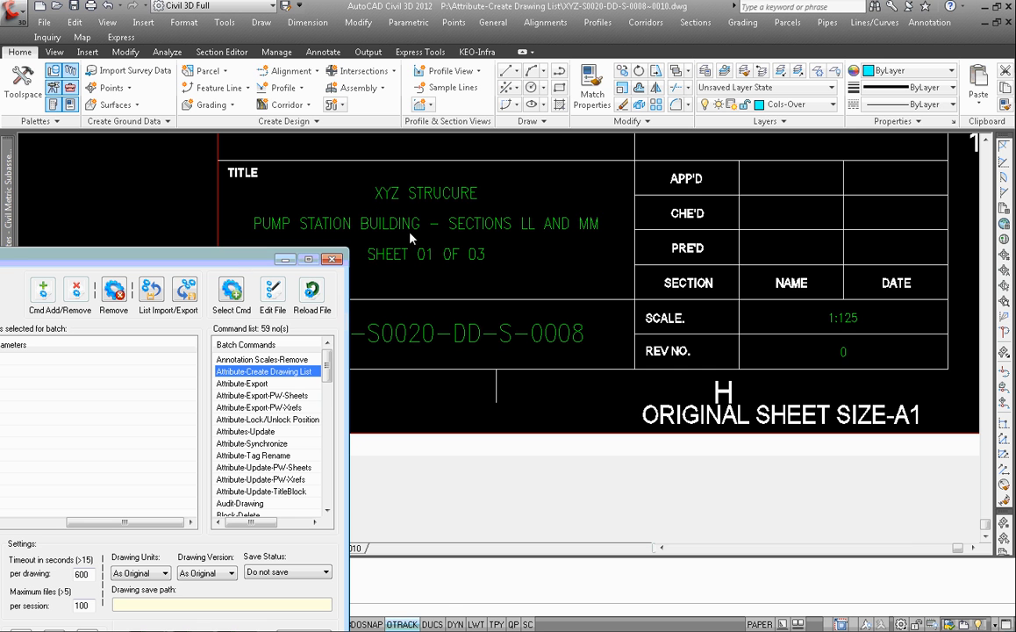
click(442, 224)
double_click(433, 197)
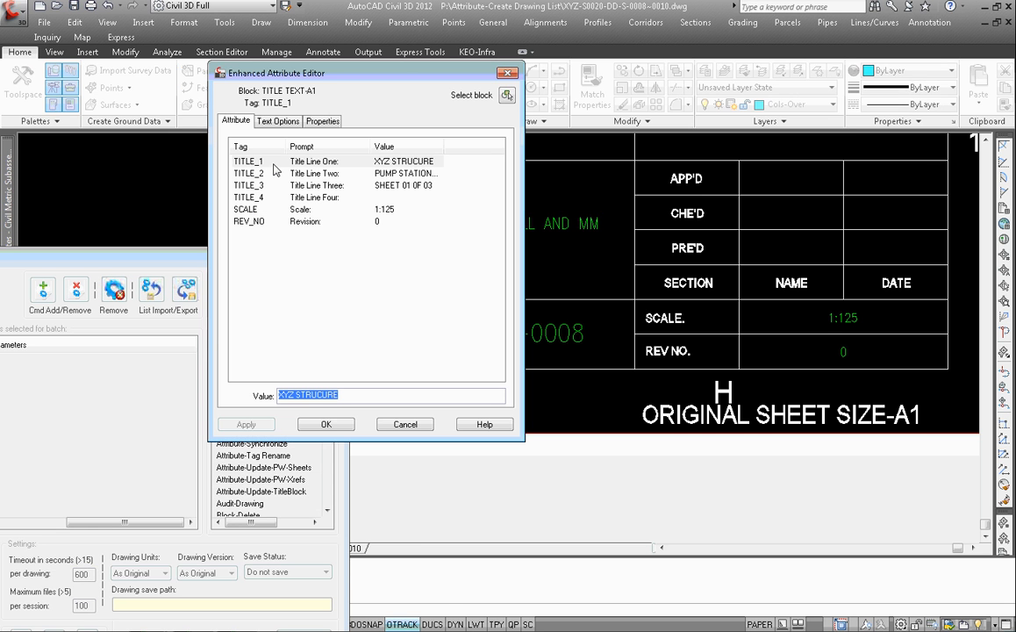
Examine the TITLE_1 to TITLE_4 attribute tags and their values, and close the attribute editor without changes
click(261, 163)
click(254, 173)
click(250, 185)
click(253, 198)
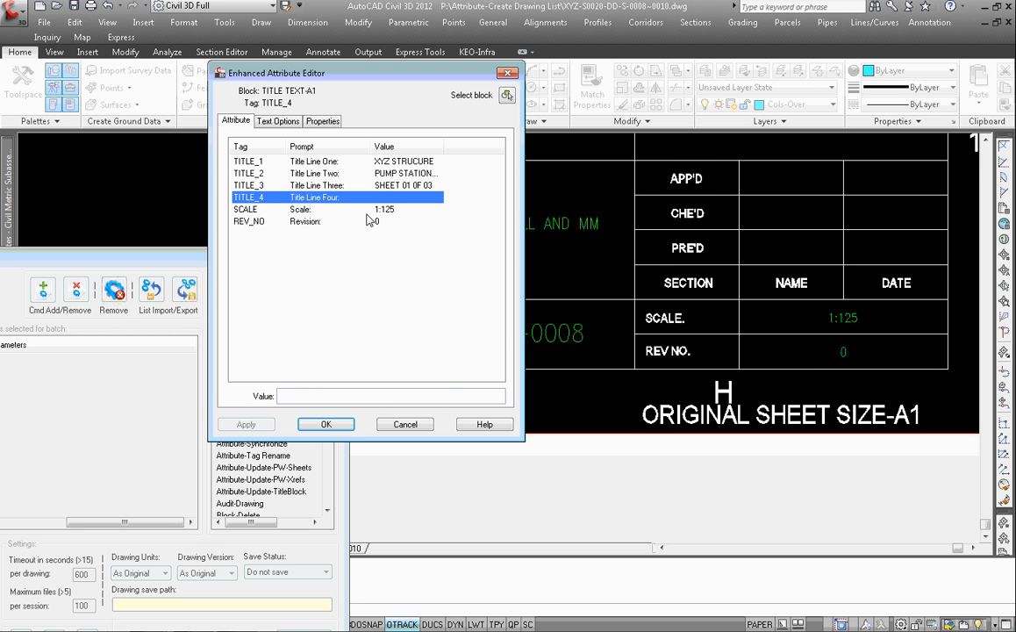
click(303, 185)
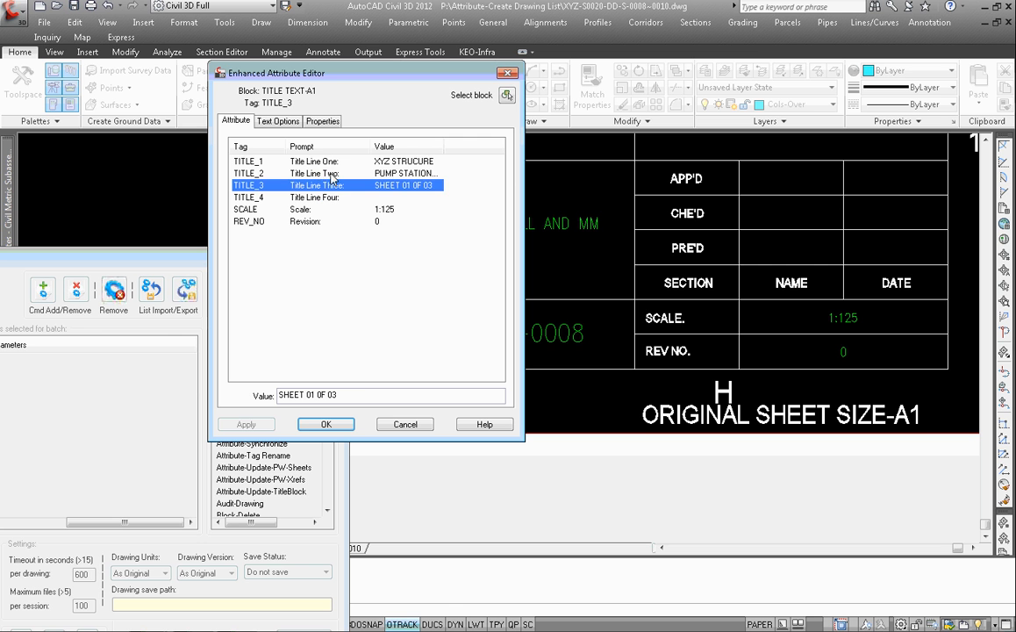
click(336, 170)
click(333, 162)
click(253, 197)
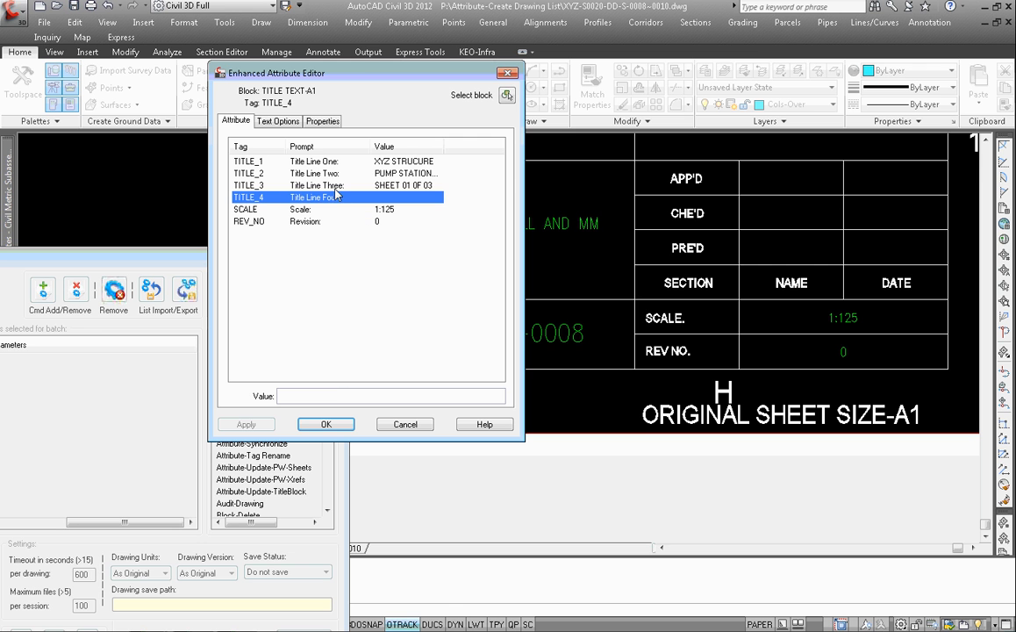
click(336, 186)
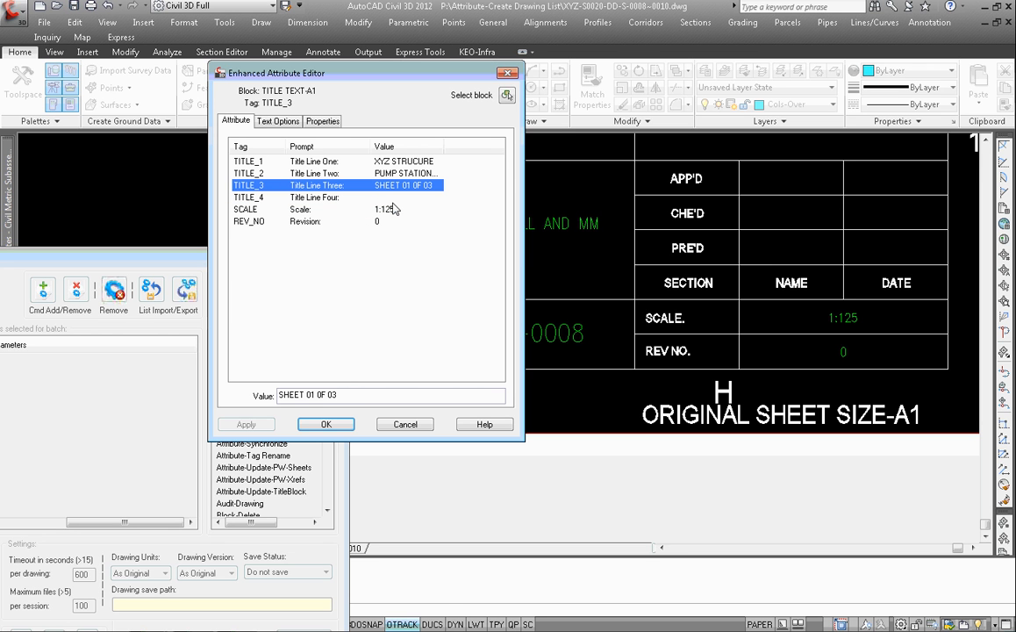
click(344, 198)
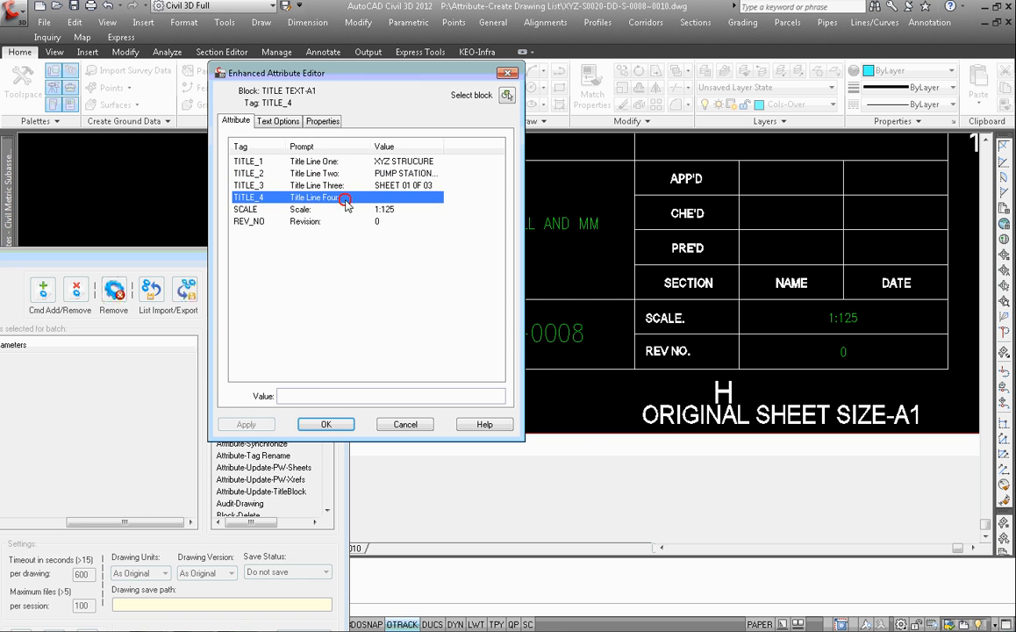
click(404, 424)
Bring the batch window back, start Attribute-Create Drawing List and pick the TITLE TEXT-A1 block from the title block
drag(236, 261, 613, 128)
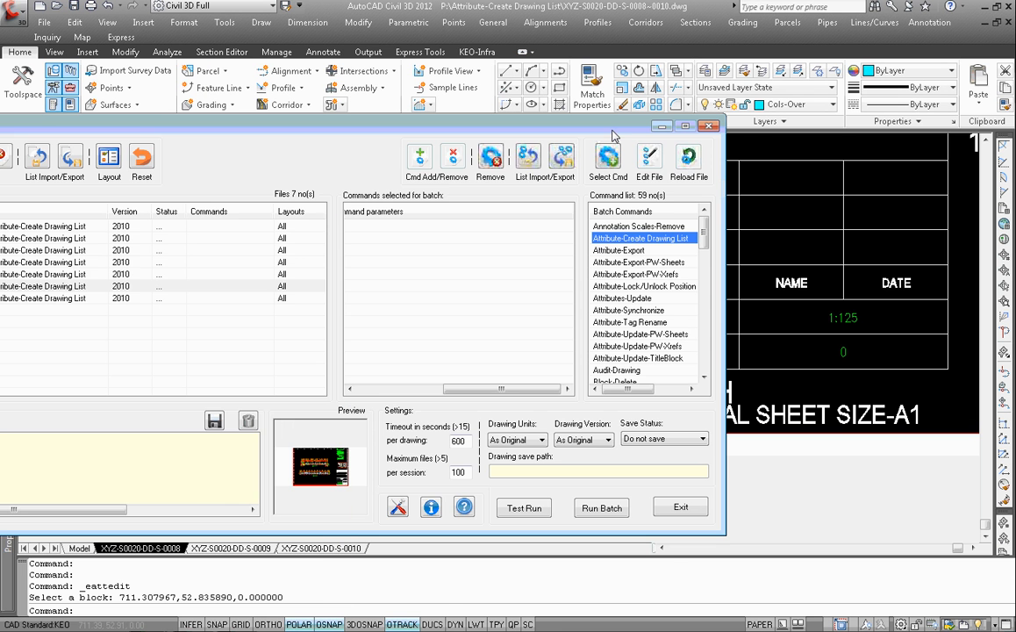
double_click(621, 235)
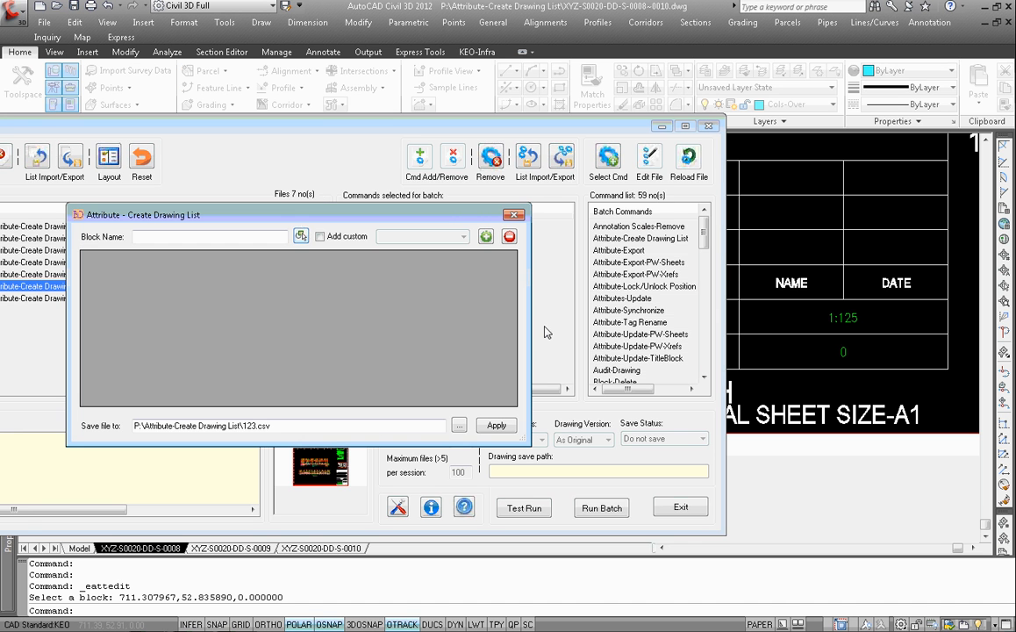
click(301, 236)
click(842, 352)
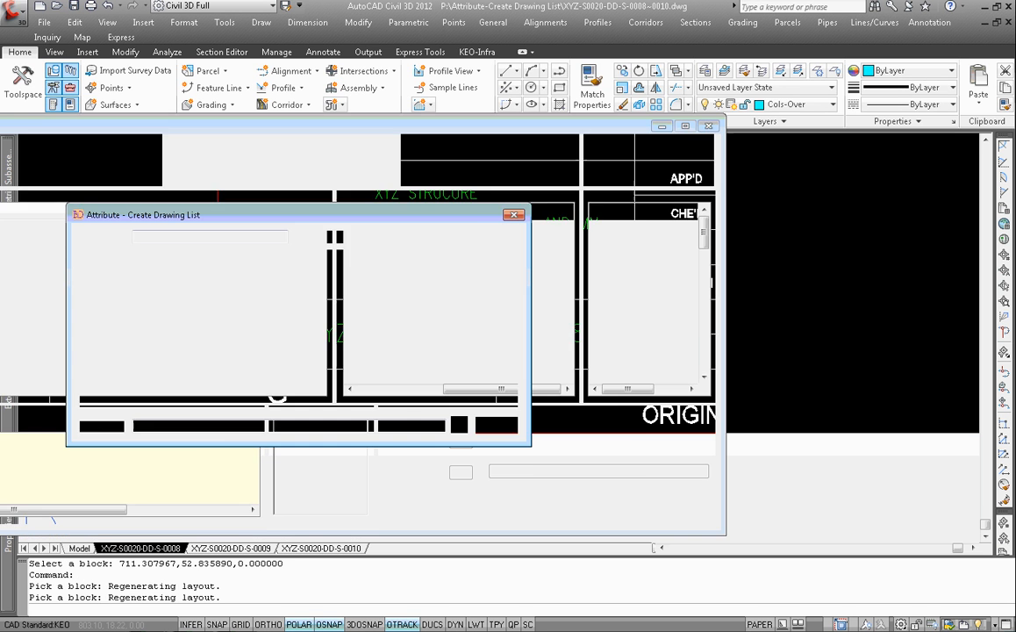
Add four columns to the empty drawing list table
click(485, 236)
click(485, 236)
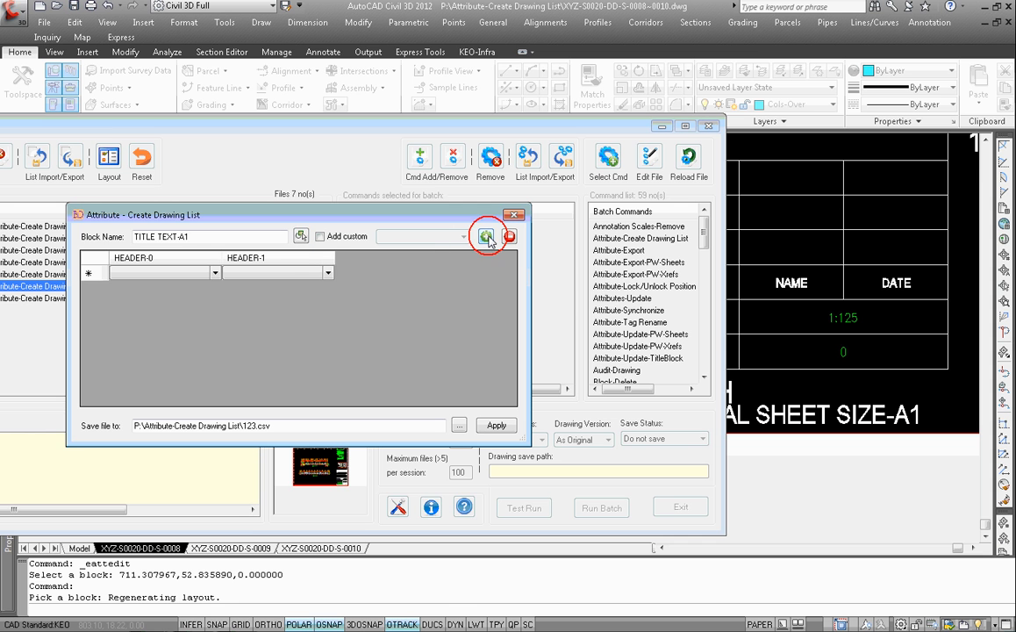
click(485, 236)
click(485, 236)
Rename the first two column headers DRAWING NAME and DRAWING DESCRIPTION
double_click(194, 259)
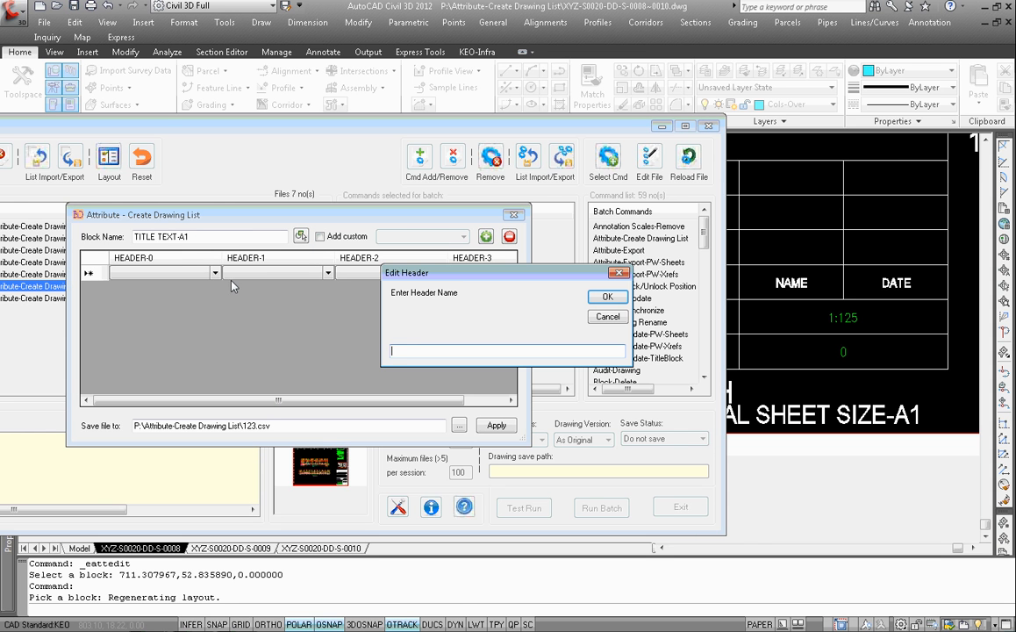
text(DRAWING NAME)
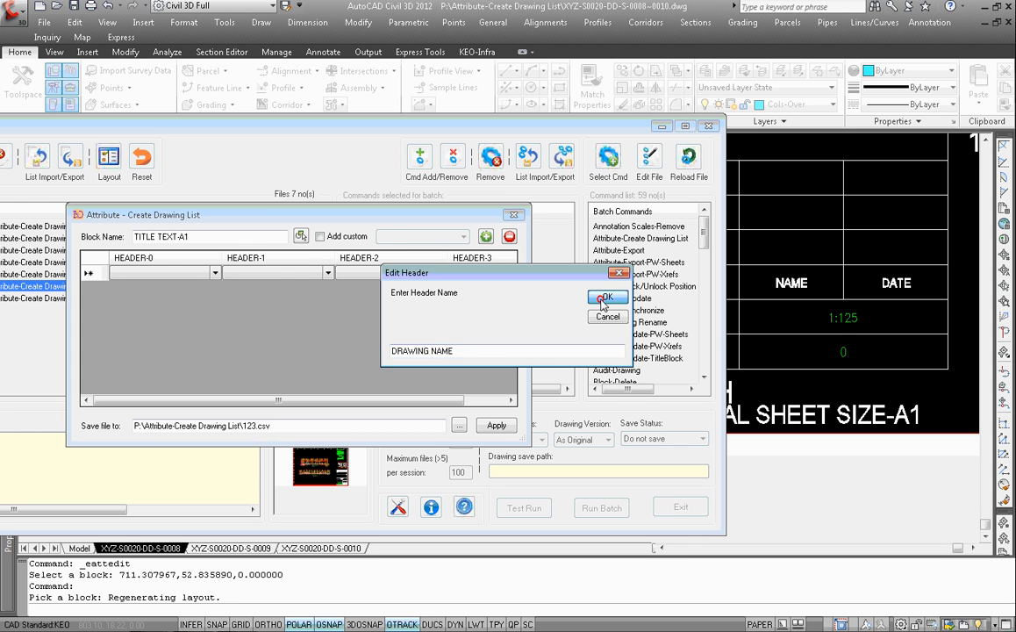
click(605, 297)
double_click(272, 257)
text(DRAWING DESCRIPTION)
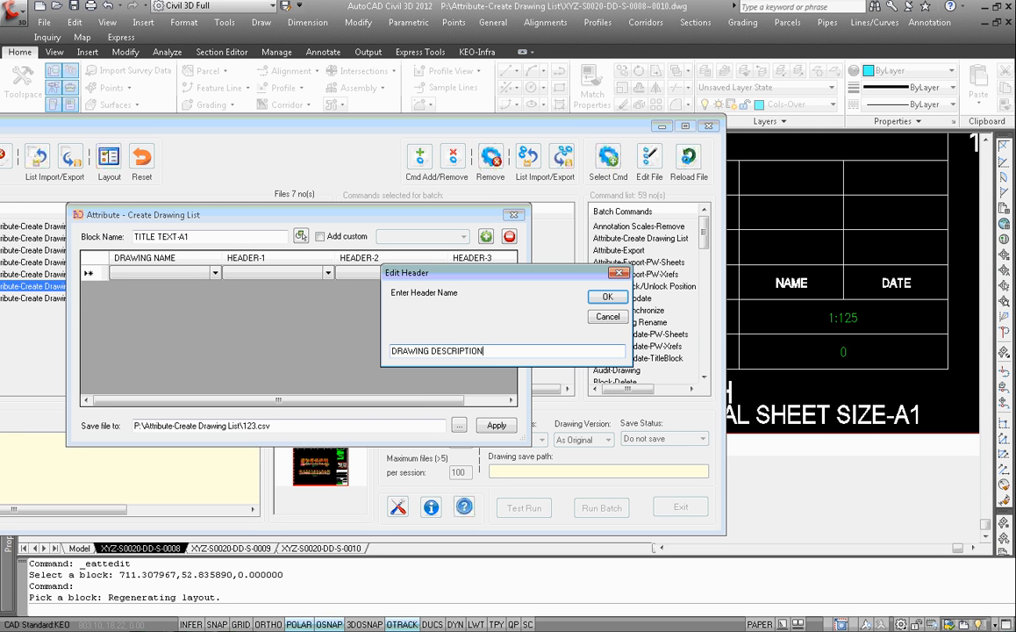
click(606, 296)
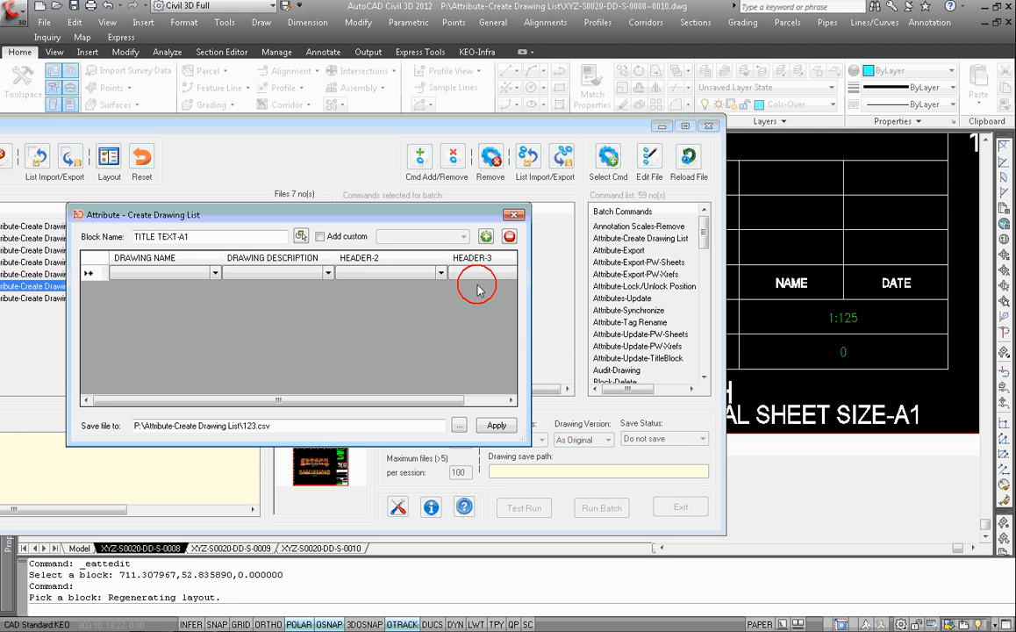
Rename the third column header SCALE and the fourth REVISION
double_click(362, 259)
text(SCAL)
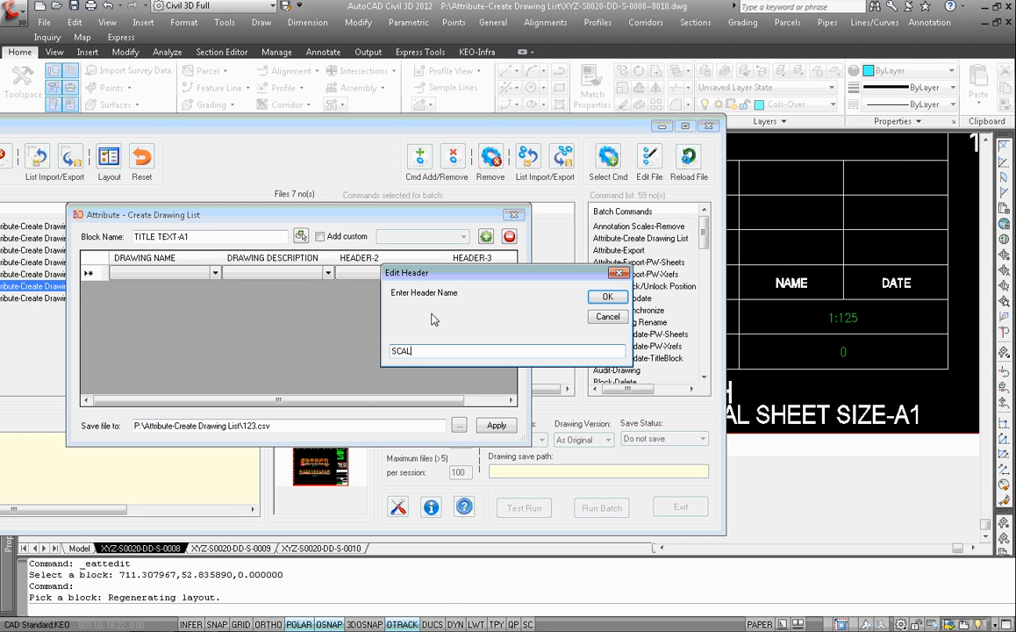
text(E)
click(606, 296)
double_click(474, 259)
text(REVISIO)
click(607, 297)
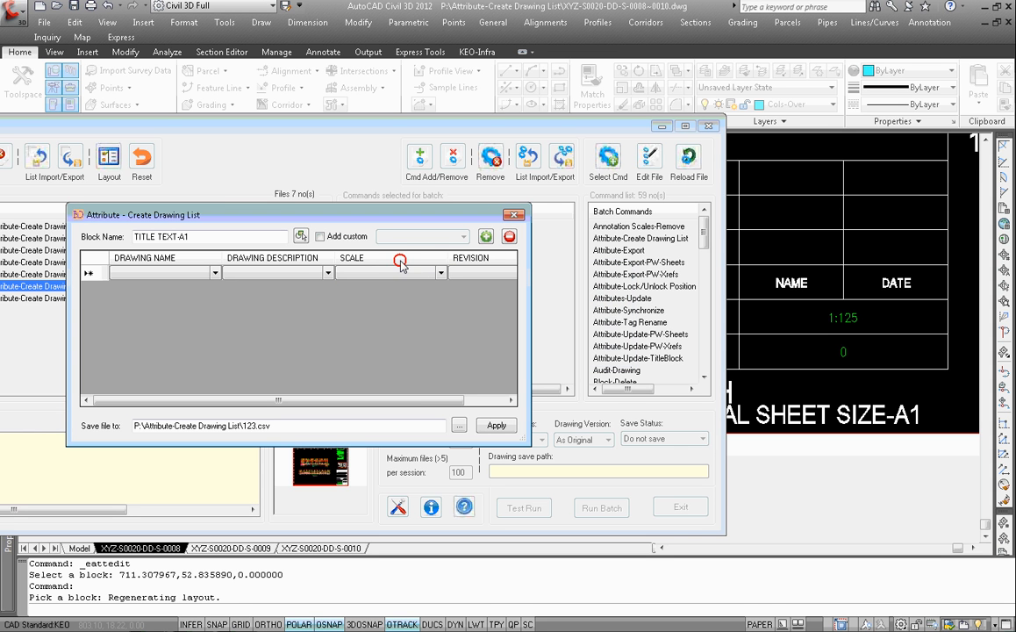
Remove the SCALE column from the drawing list and assign (LAYOUTNAME) to the DRAWING NAME column
click(385, 274)
click(509, 236)
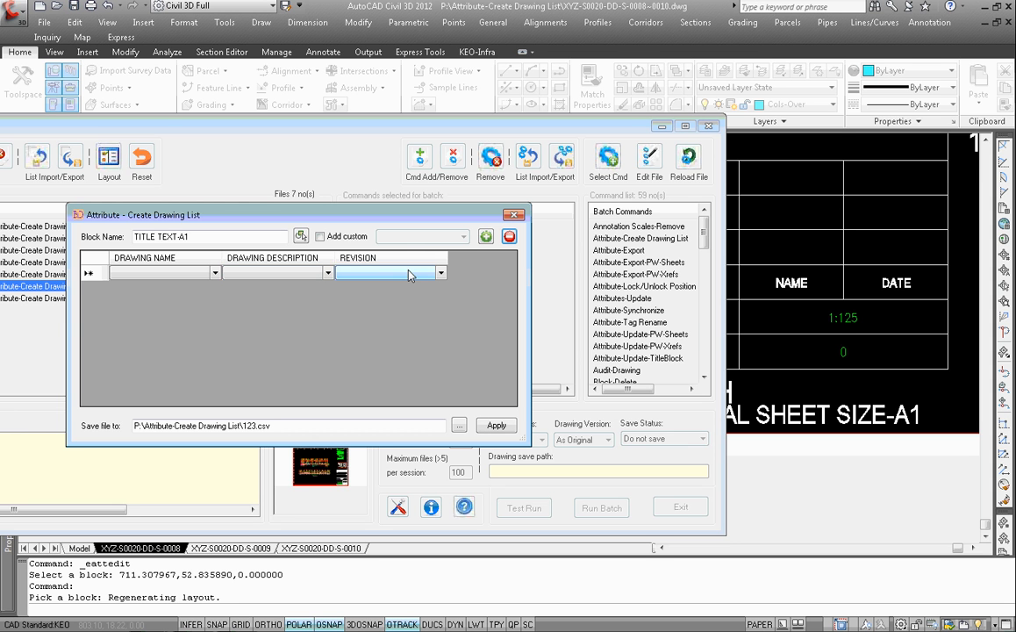
click(215, 273)
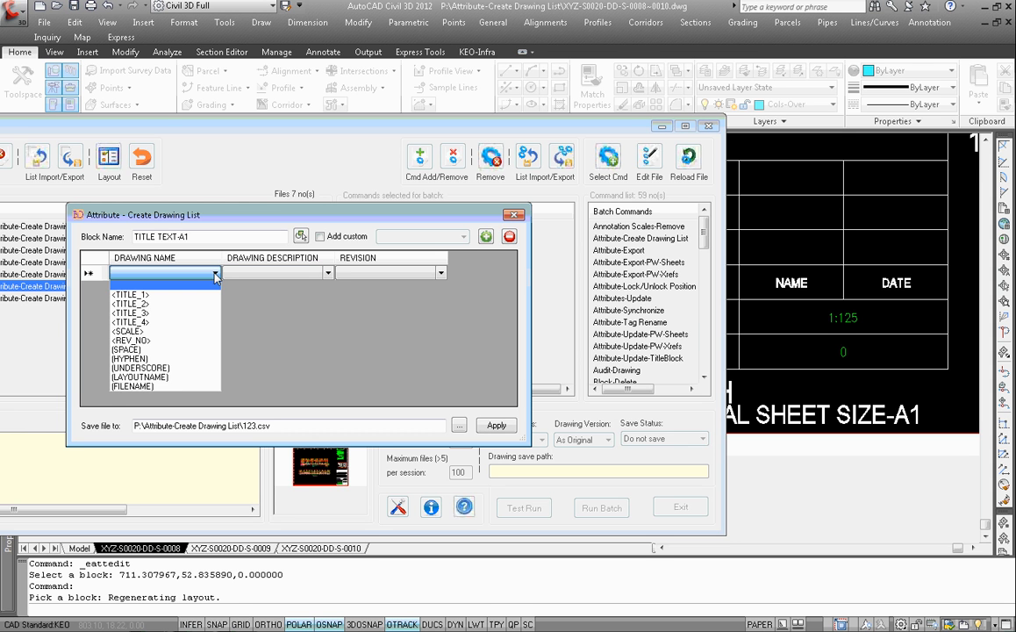
click(154, 377)
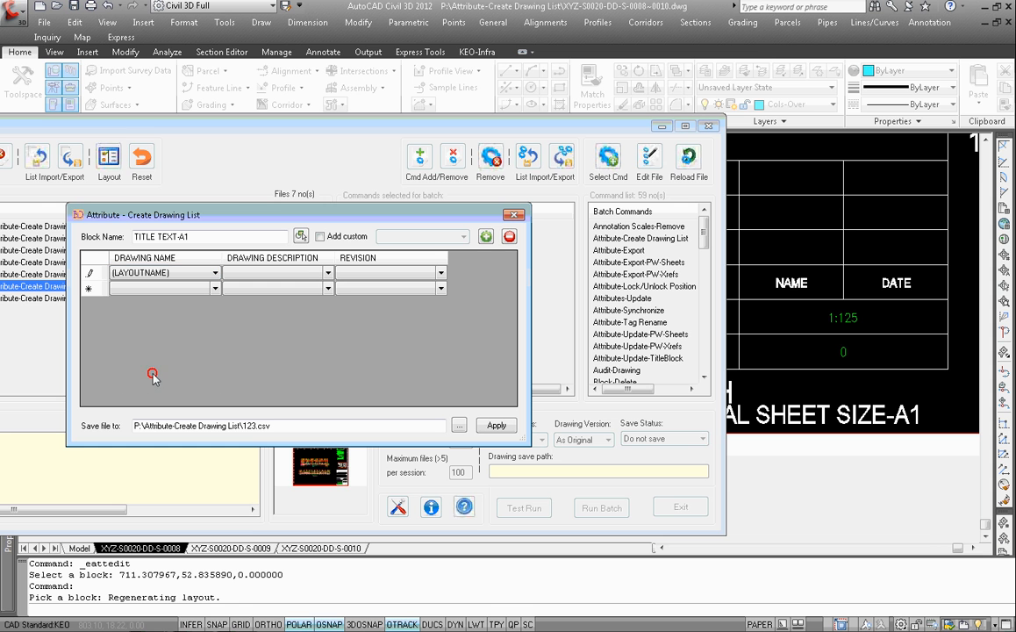
Assign <TITLE_1> followed by (SPACE) to the first two rows of the DRAWING DESCRIPTION column
click(327, 273)
click(328, 274)
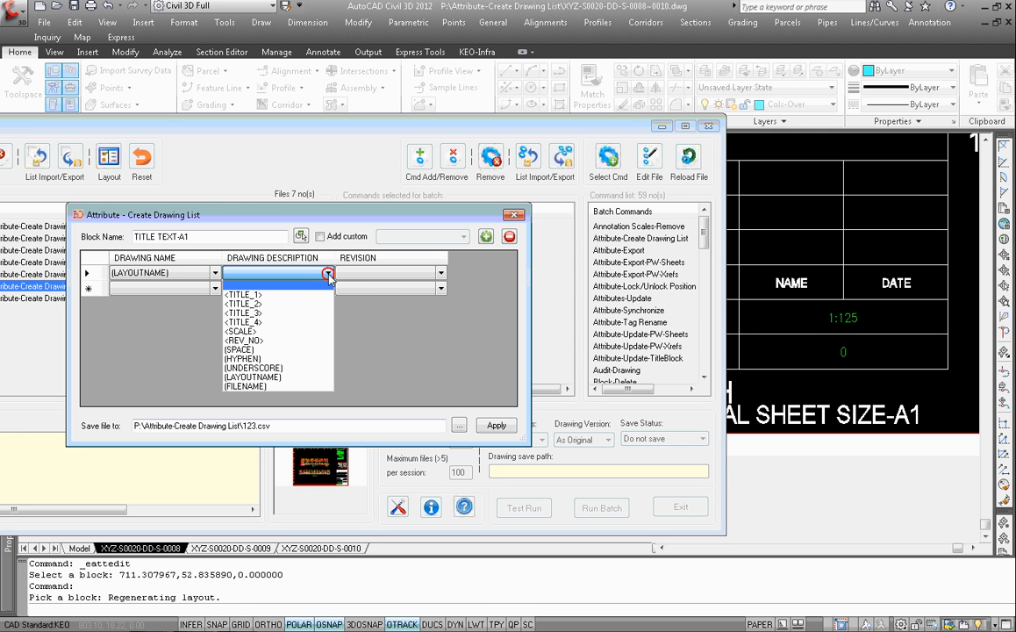
click(259, 294)
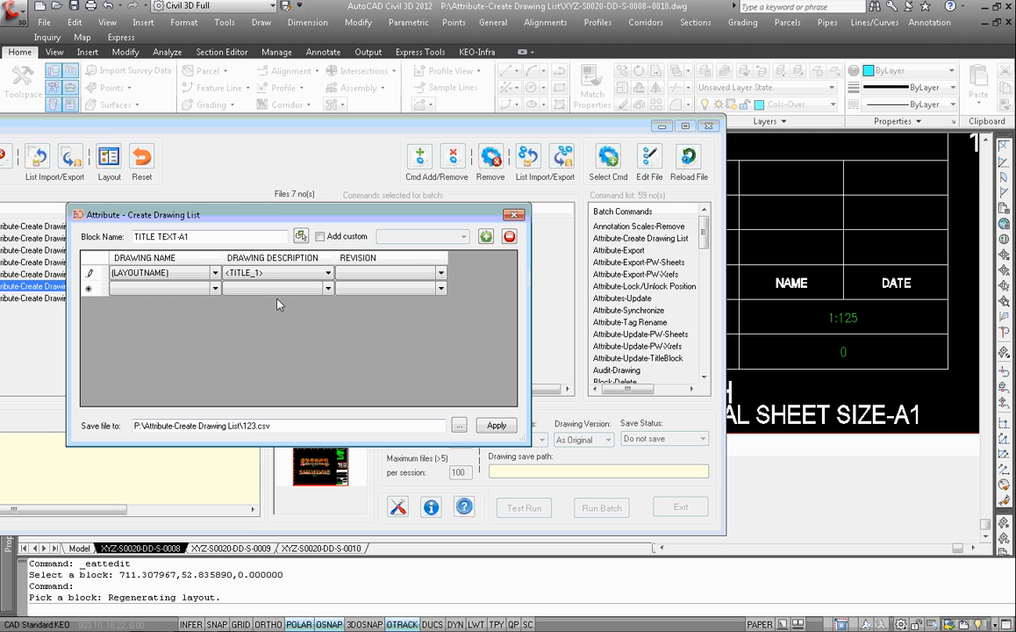
click(294, 289)
click(328, 289)
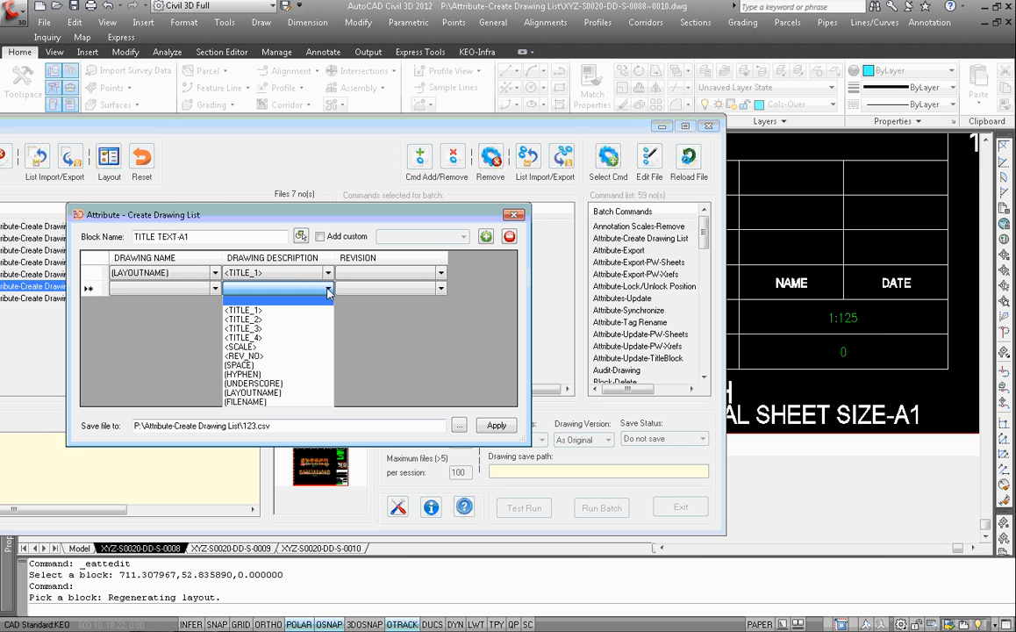
click(279, 366)
Append <TITLE_2>, (SPACE) and <TITLE_3> to the DRAWING DESCRIPTION column and assign <REV_NO> to the REVISION column
click(318, 305)
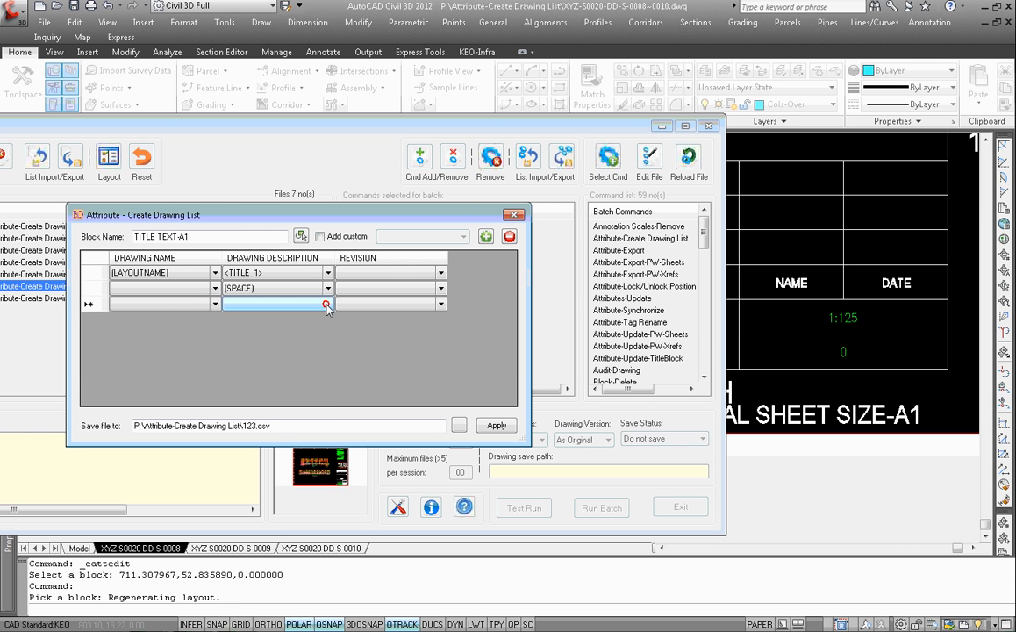
click(328, 304)
click(272, 329)
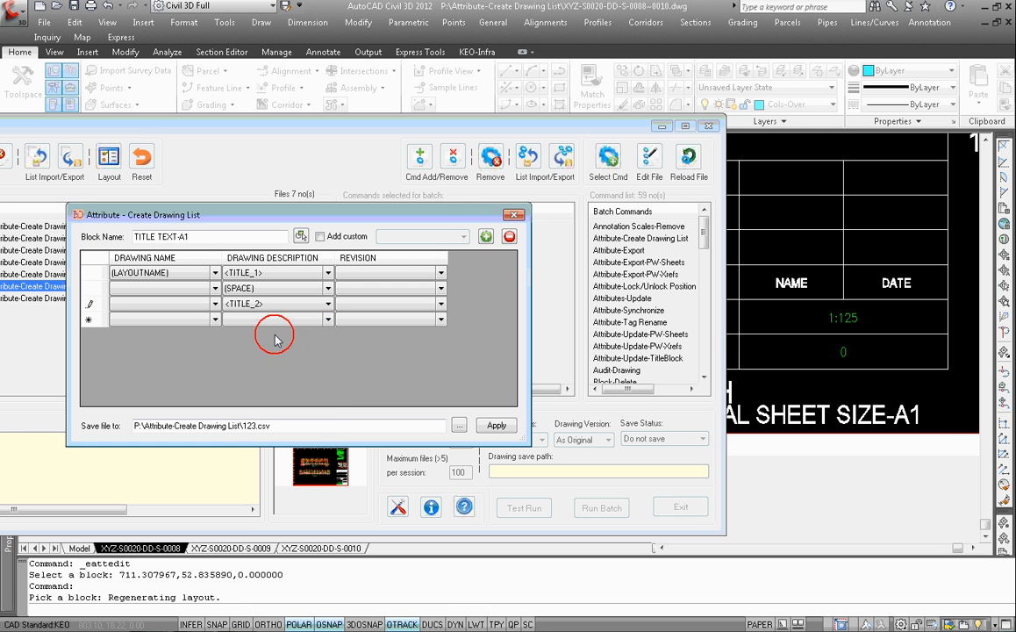
click(328, 319)
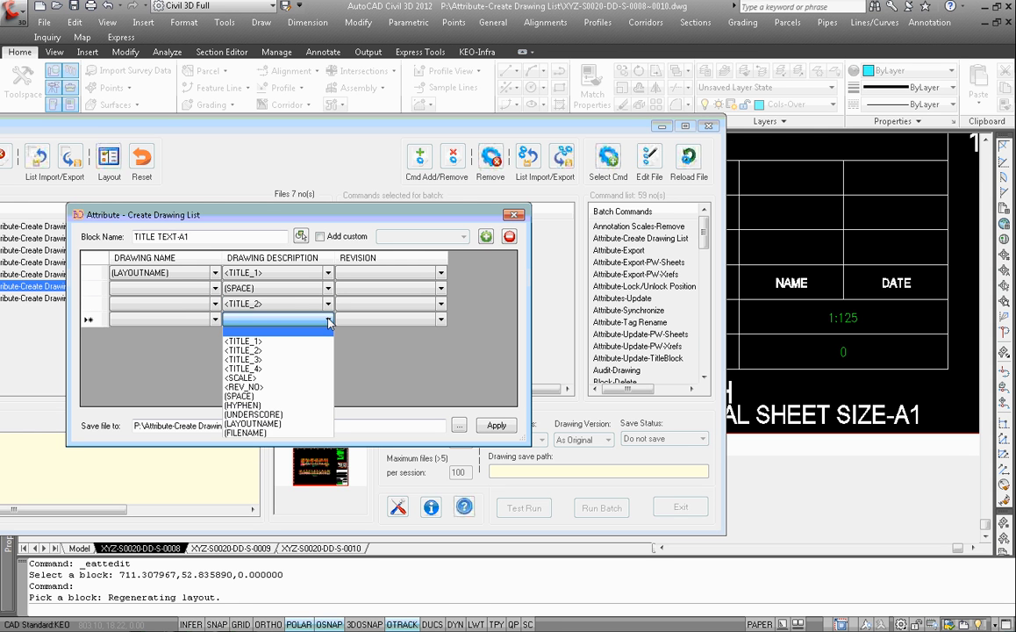
click(267, 396)
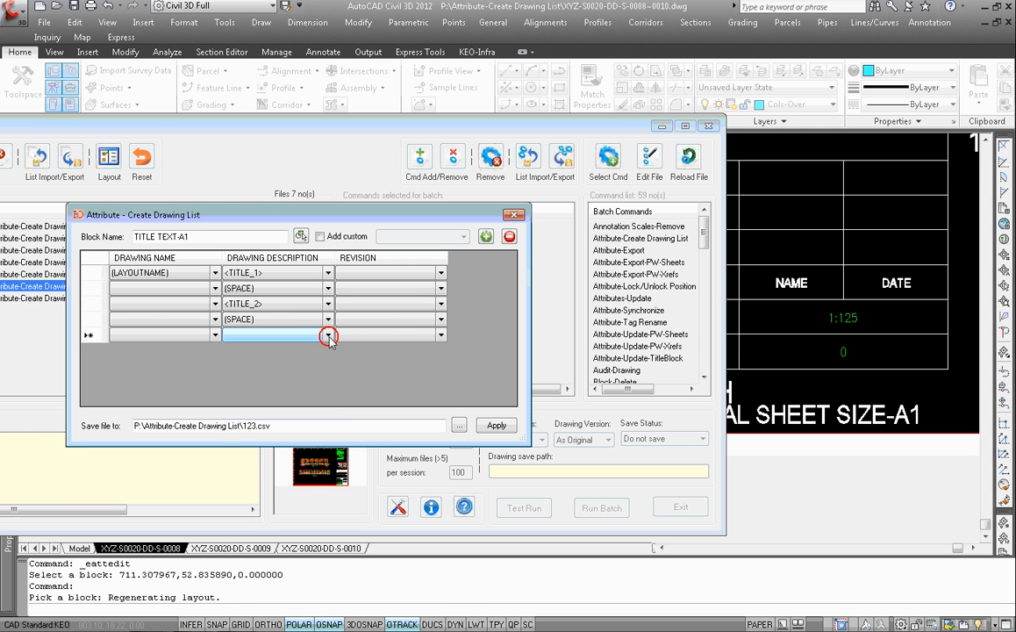
click(329, 335)
click(267, 375)
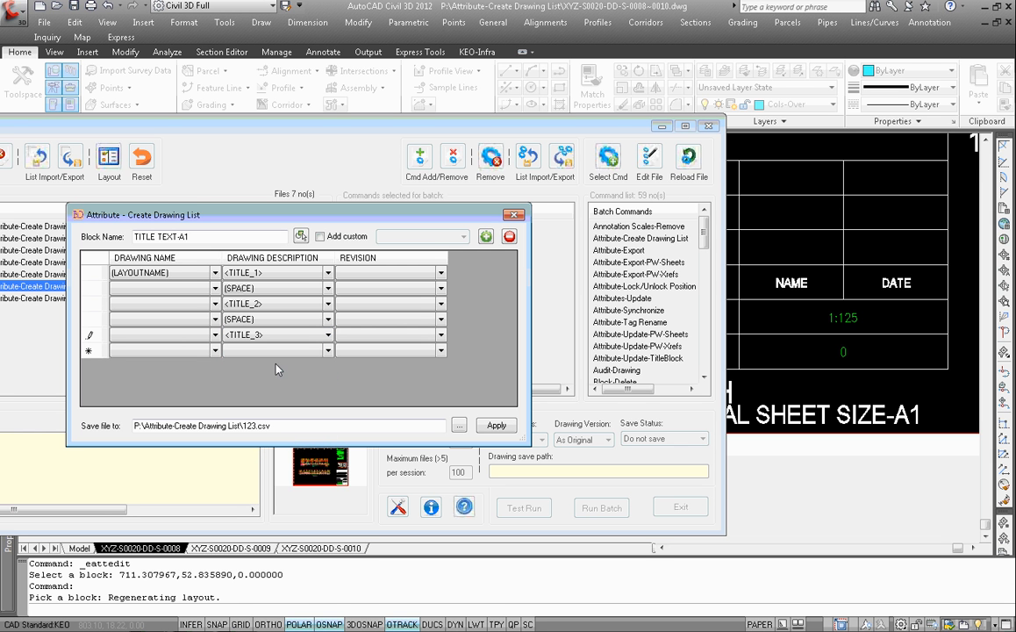
click(441, 273)
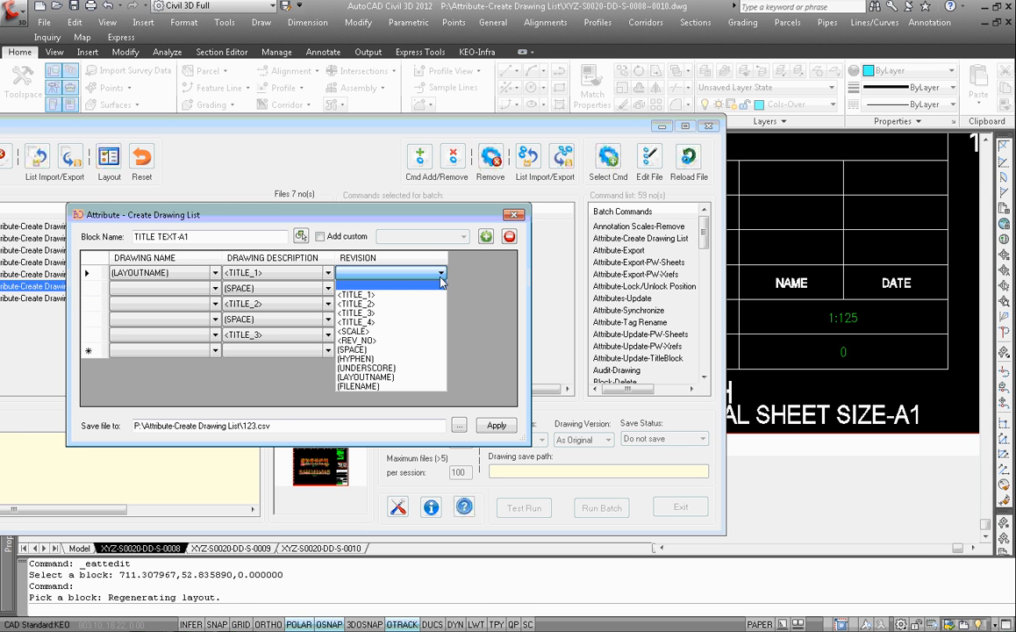
click(398, 339)
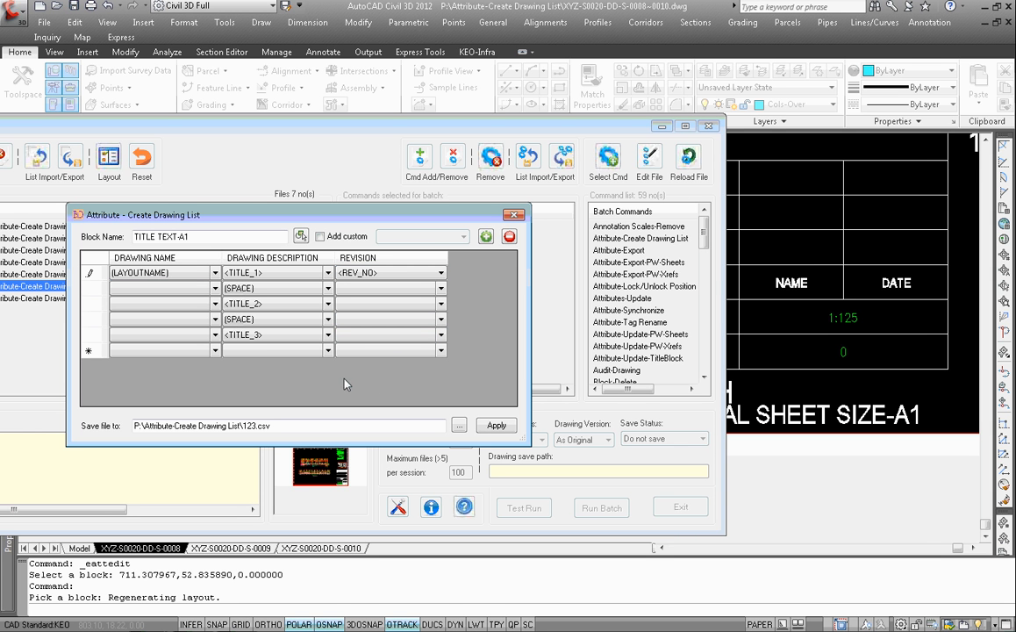
Set the drawing list's output file to XYZ-DRAWINGLIST as a csv file in the Attribute-Create Drawing List folder
click(459, 426)
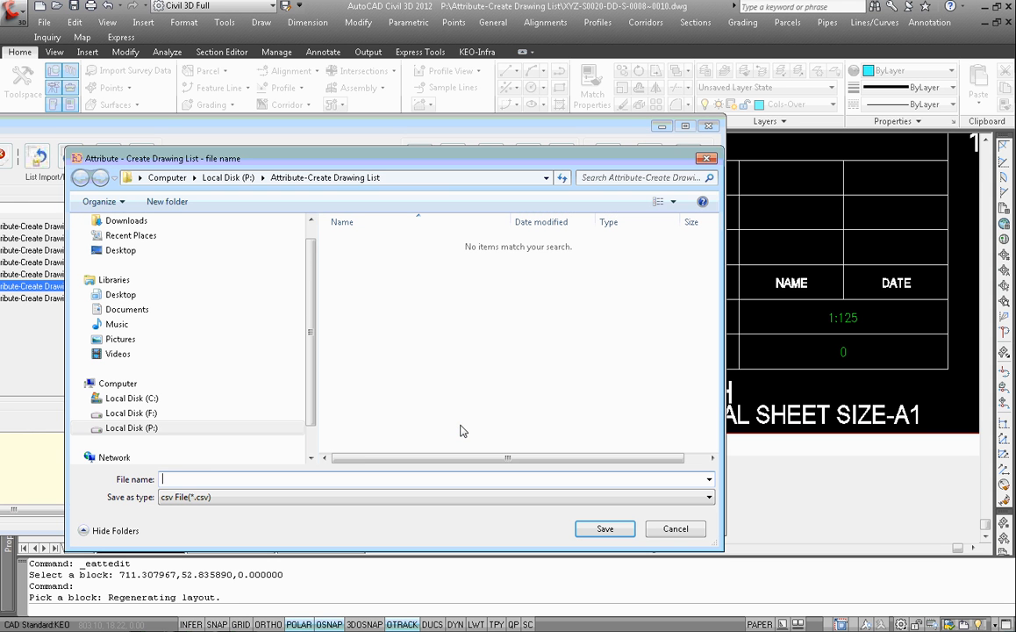
click(207, 475)
text(XYZ)
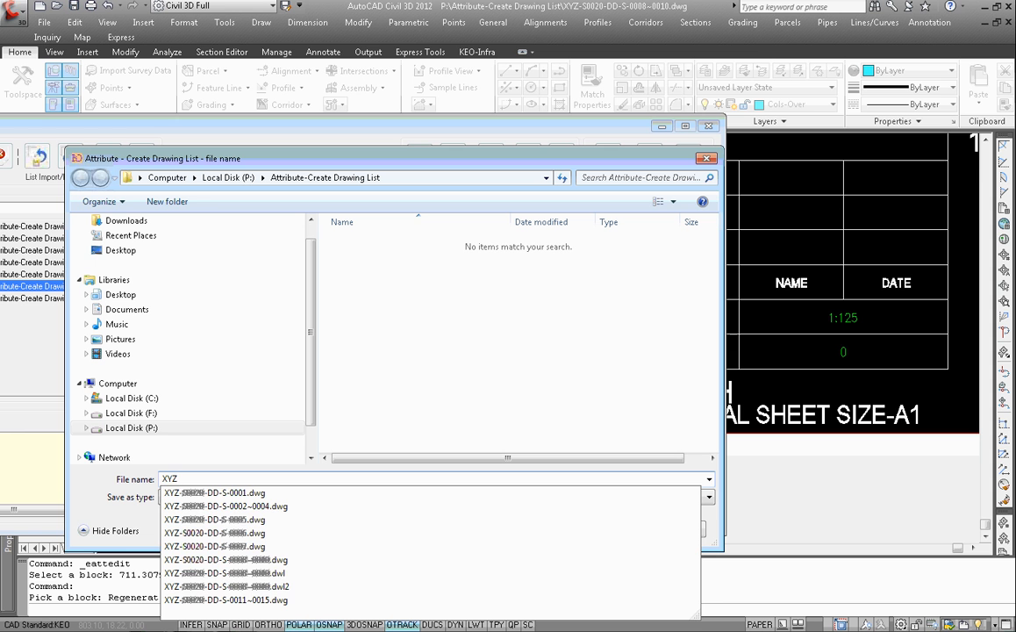
text(-DRAWI)
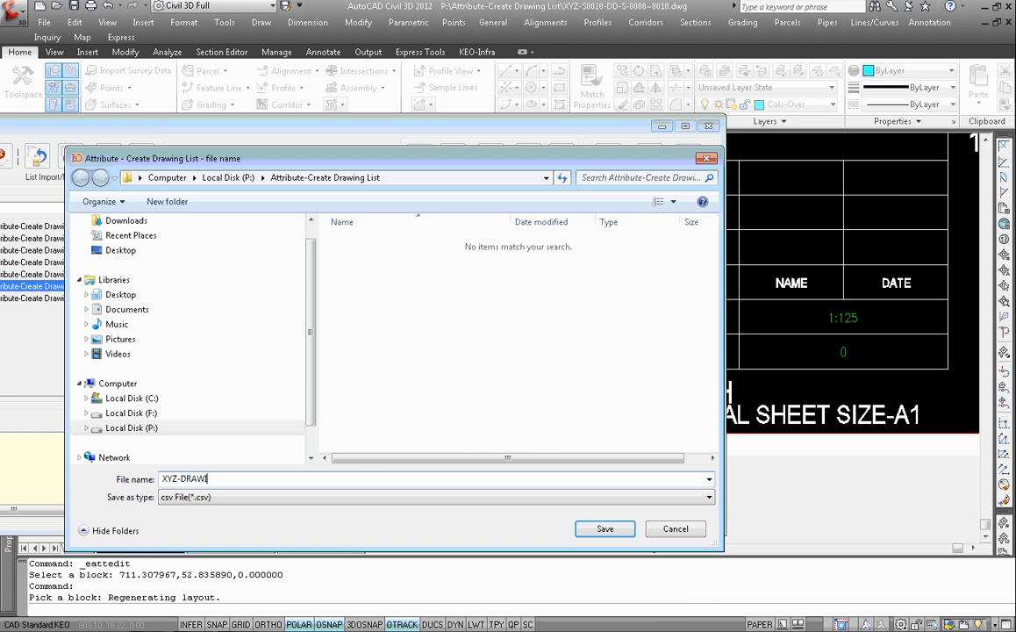
text(NGLIST)
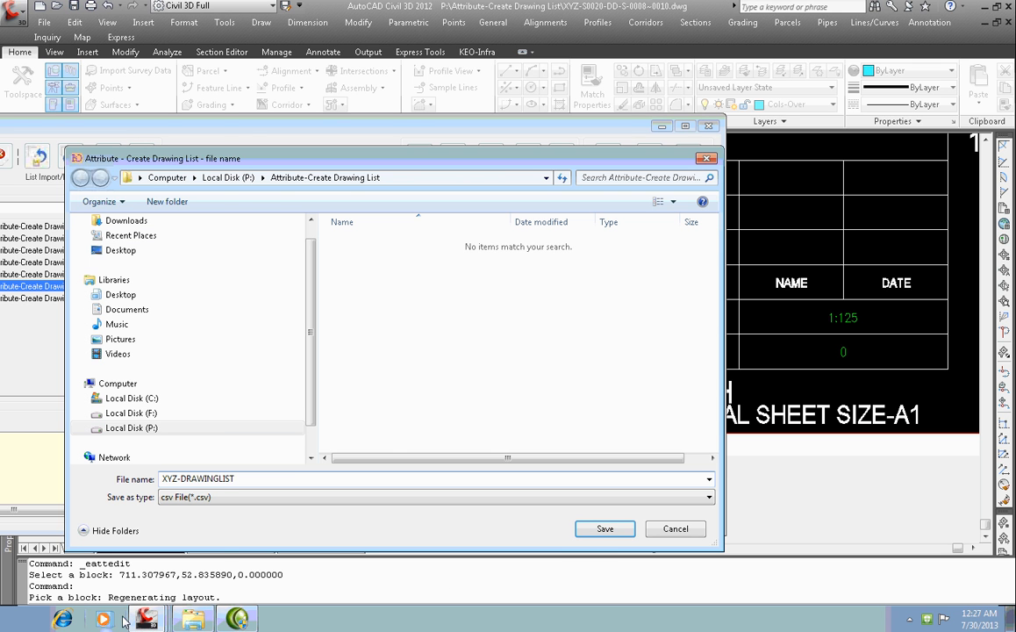
click(193, 618)
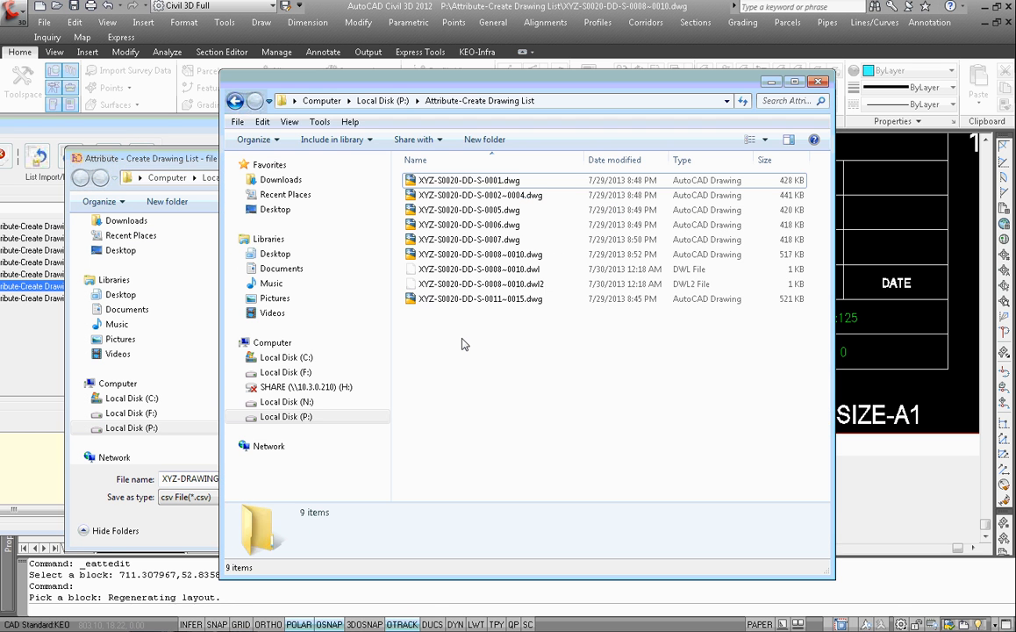
click(149, 158)
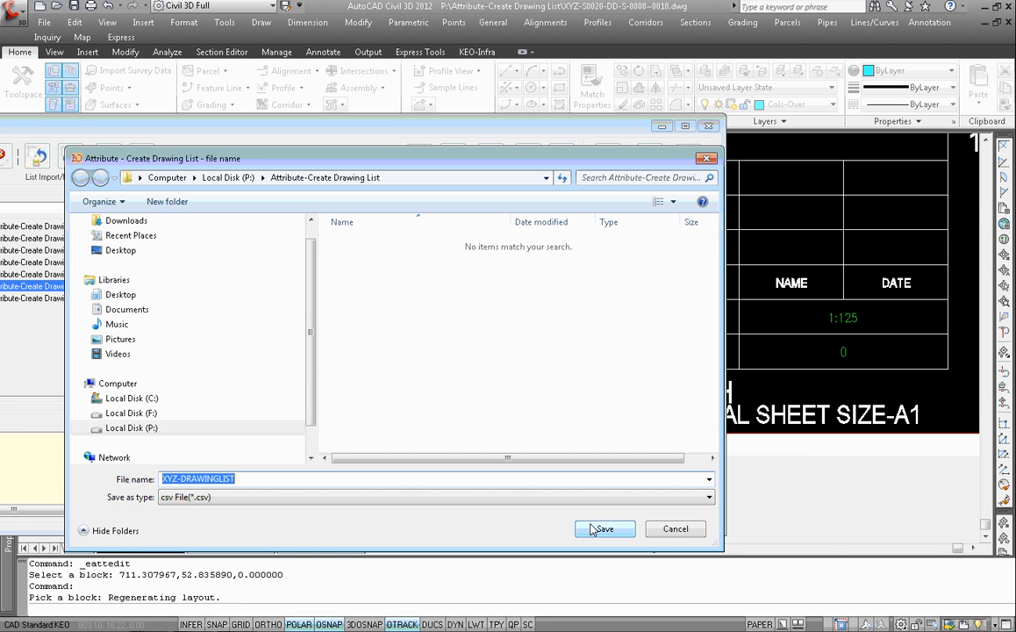
click(603, 528)
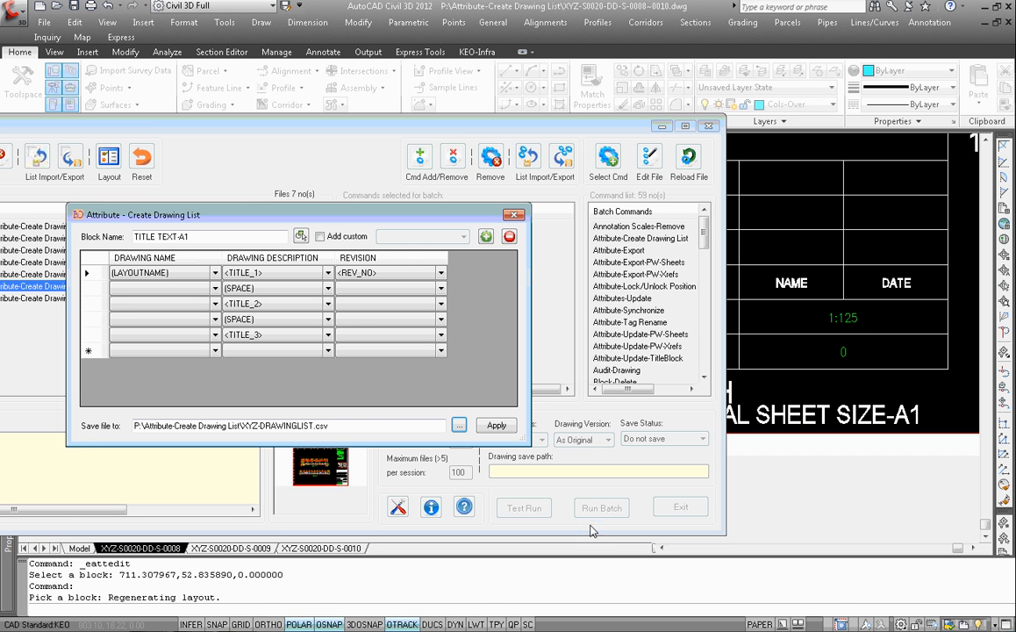
Apply the drawing list settings as a batch command and assign that command to all seven drawings
click(497, 425)
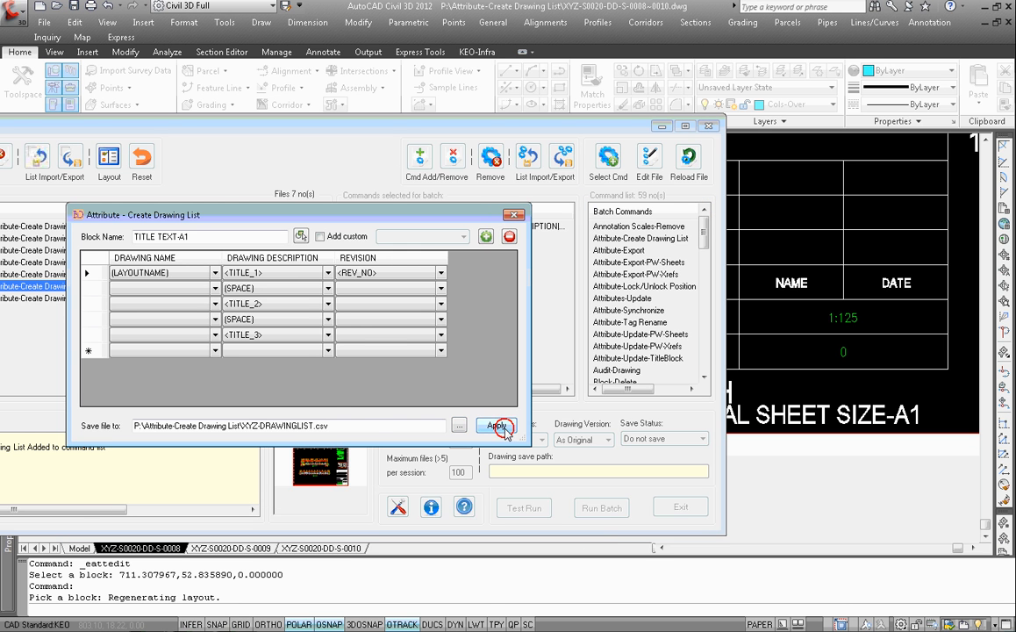
click(518, 214)
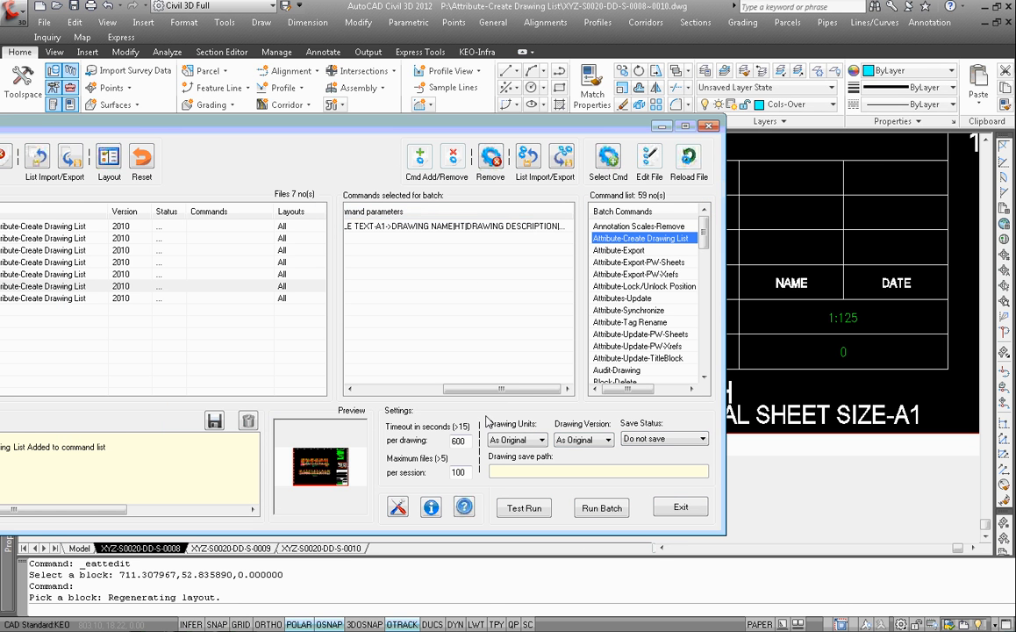
drag(502, 395, 364, 386)
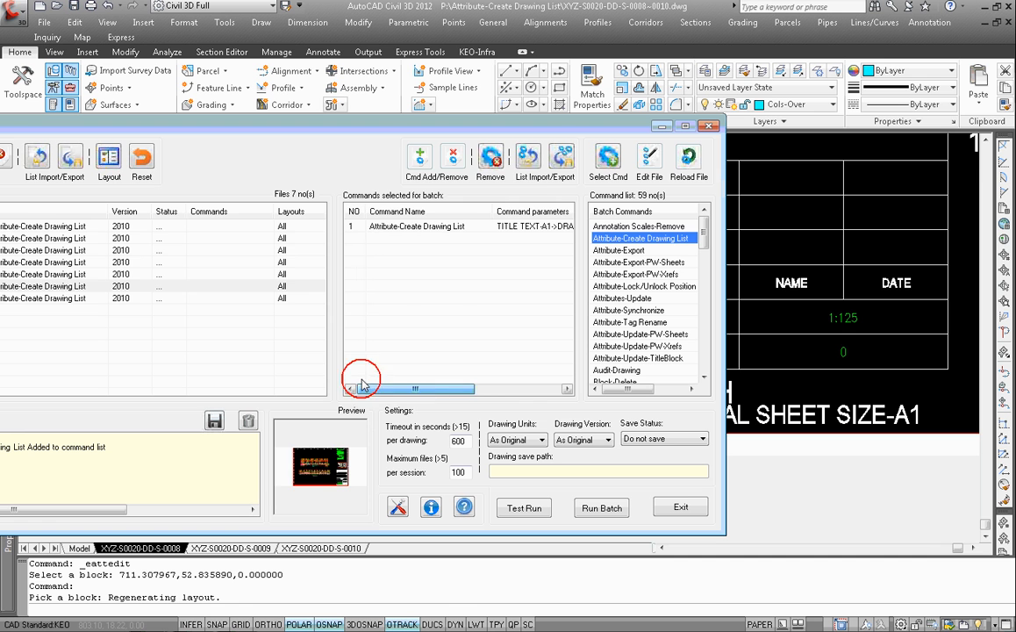
click(177, 310)
drag(177, 309, 98, 203)
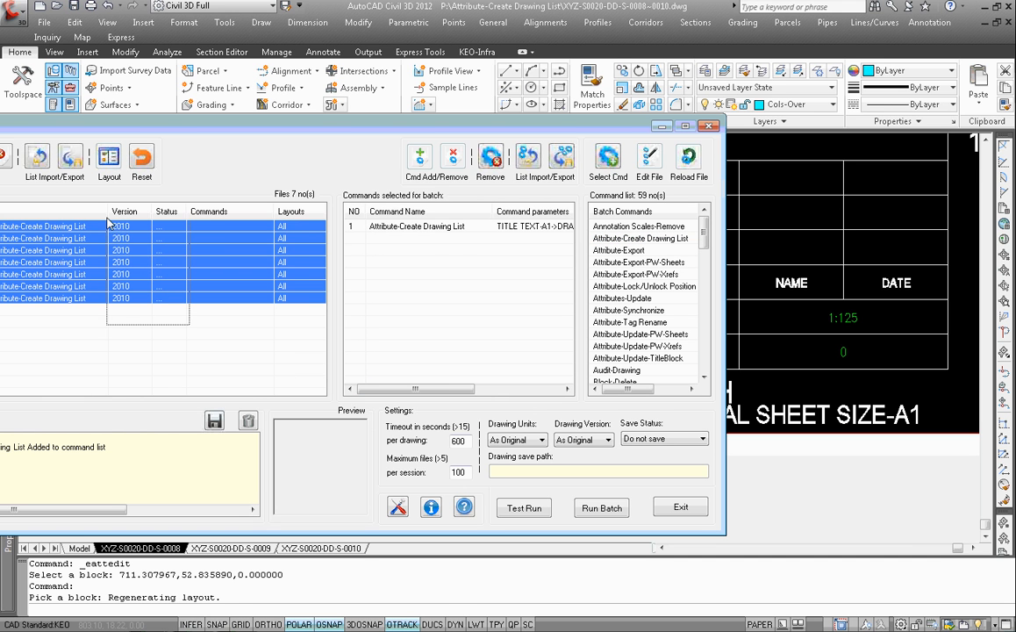
click(447, 230)
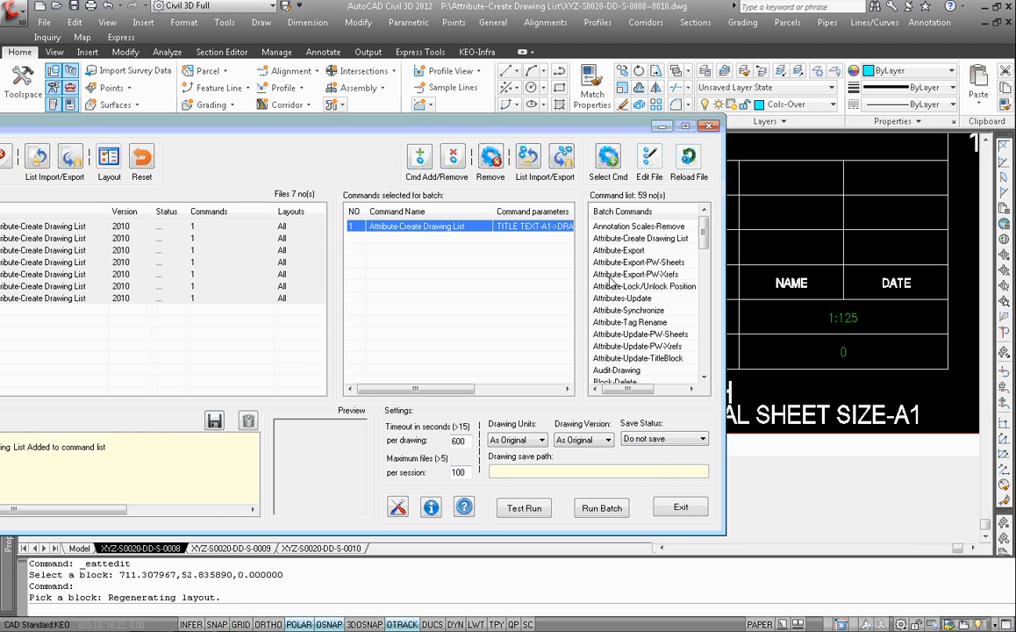
Run the batch on all seven drawings, accepting that they are not saved, and check the output folder during processing
click(515, 131)
drag(516, 132, 679, 116)
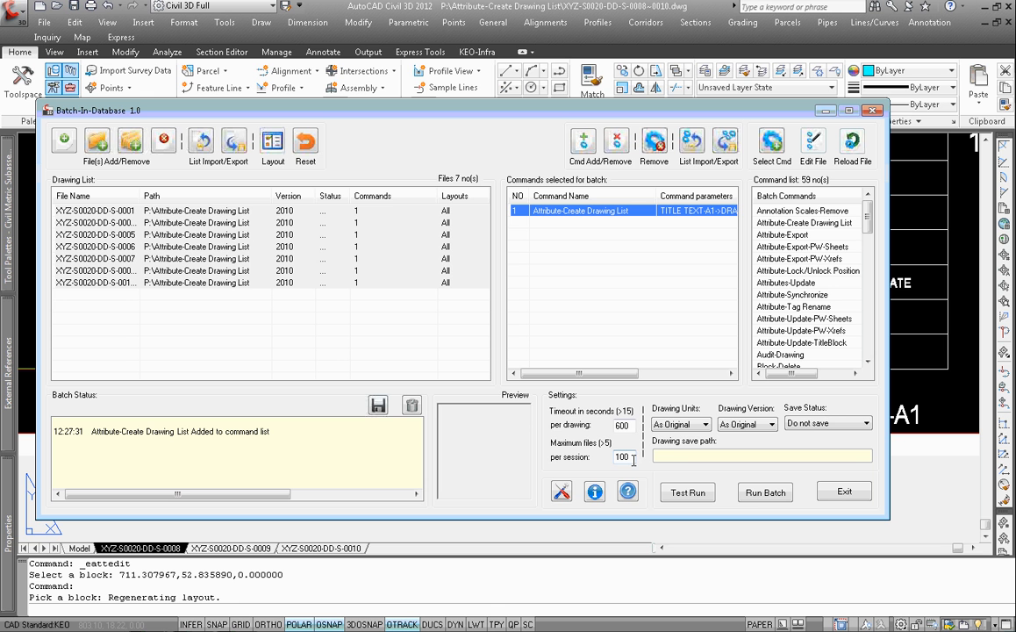
click(766, 494)
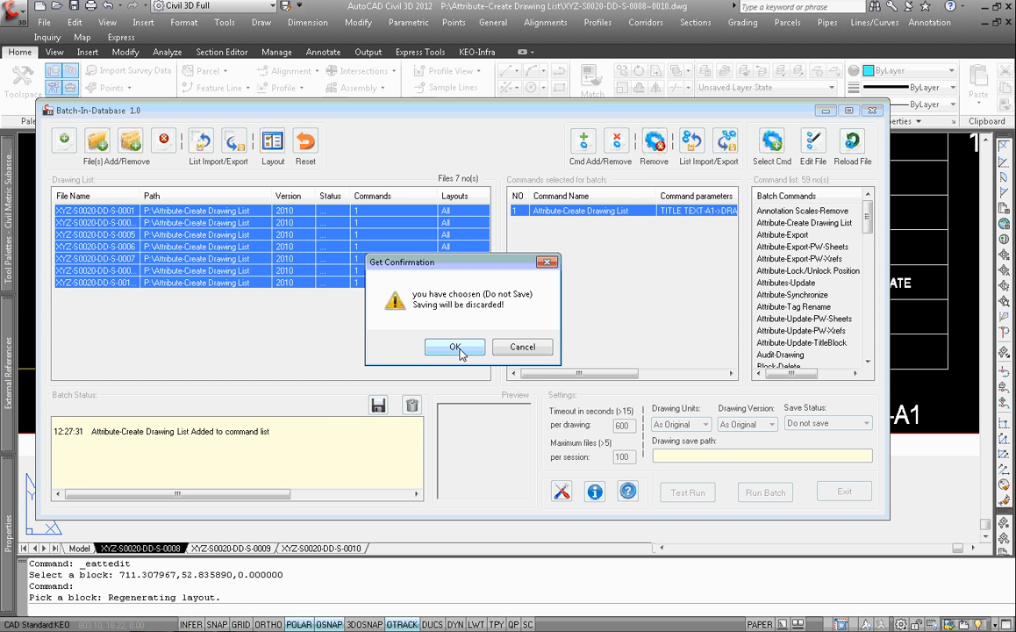
click(458, 349)
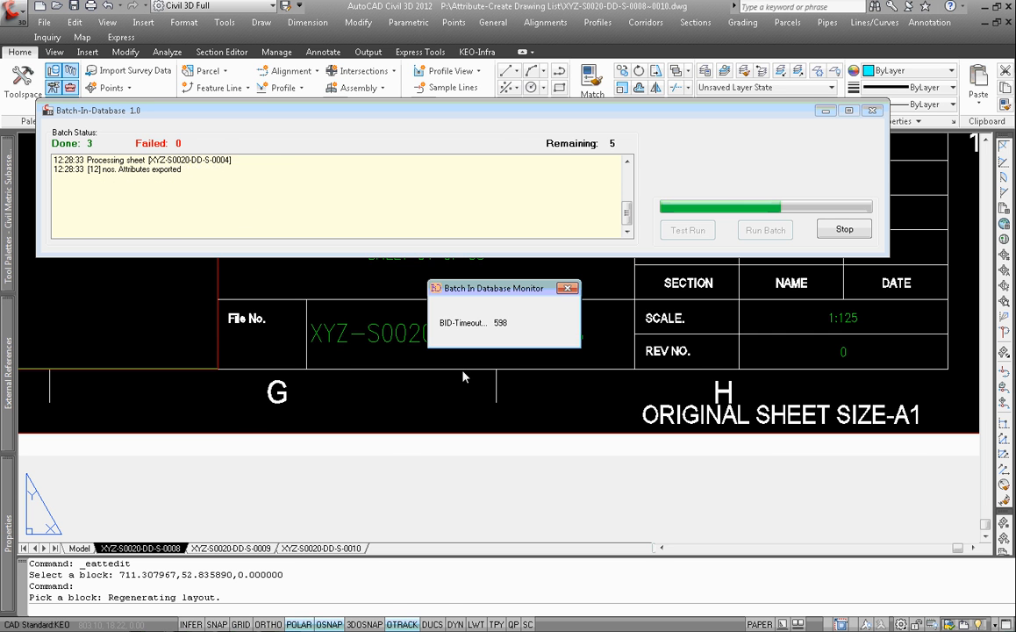
click(193, 619)
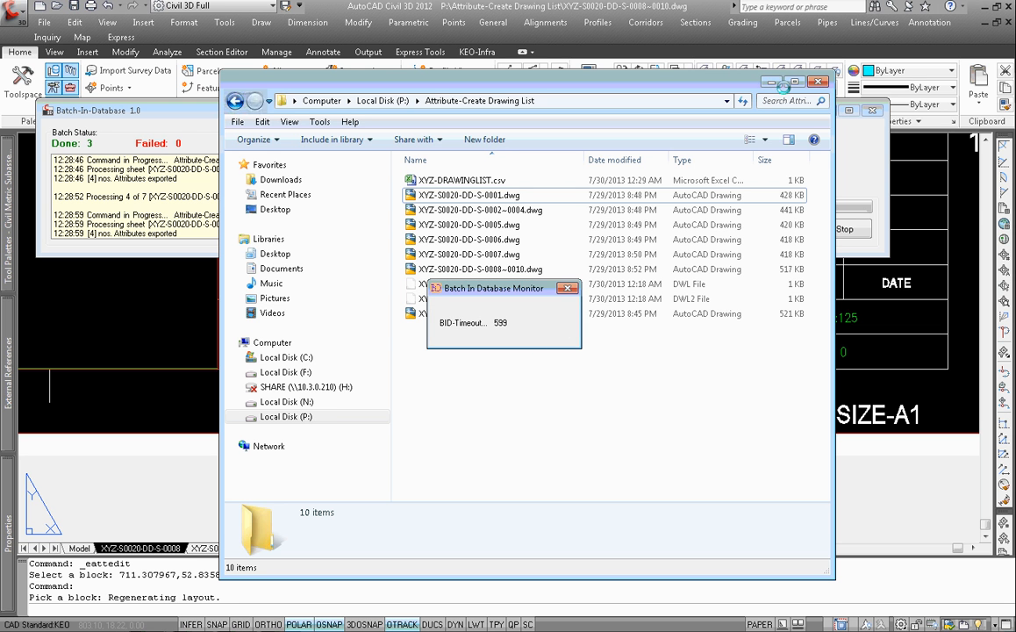
click(696, 73)
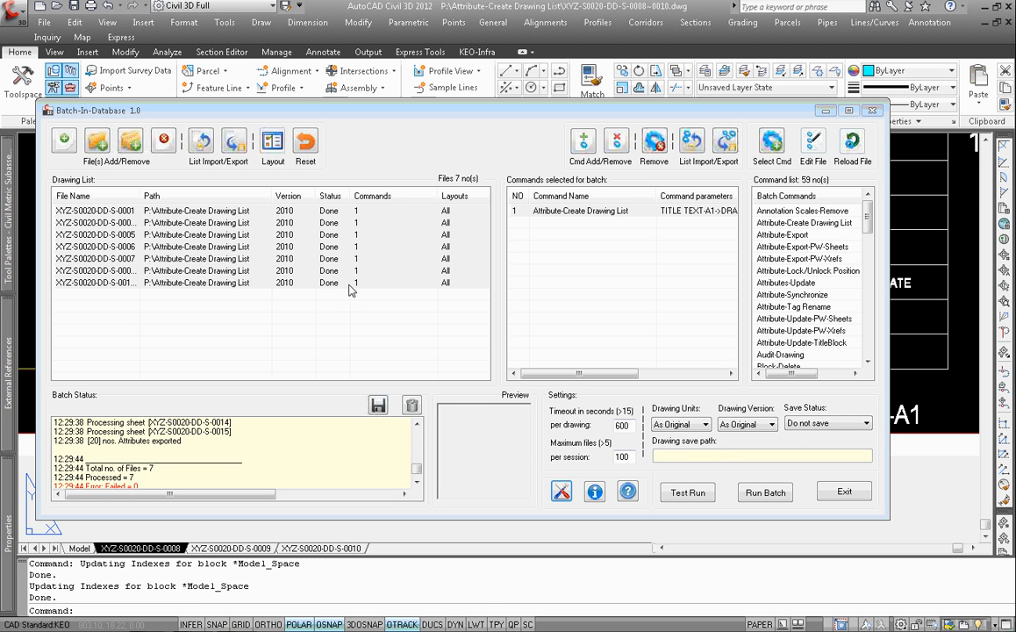
Open XYZ-DRAWINGLIST.csv from the output folder in Excel and fit columns A to C to their contents
click(825, 111)
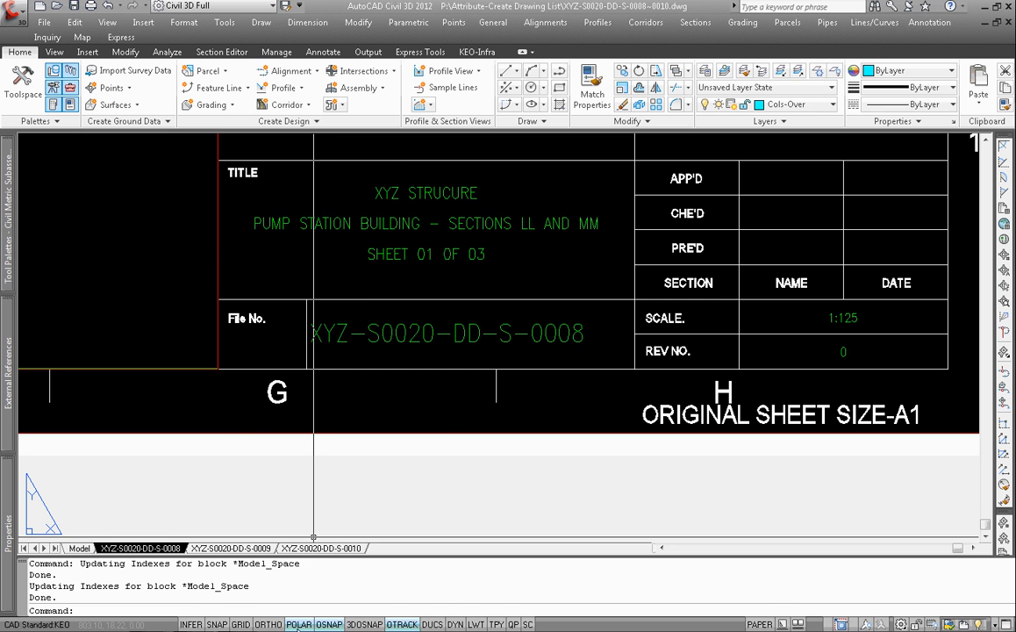
mouse_move(297, 629)
click(193, 618)
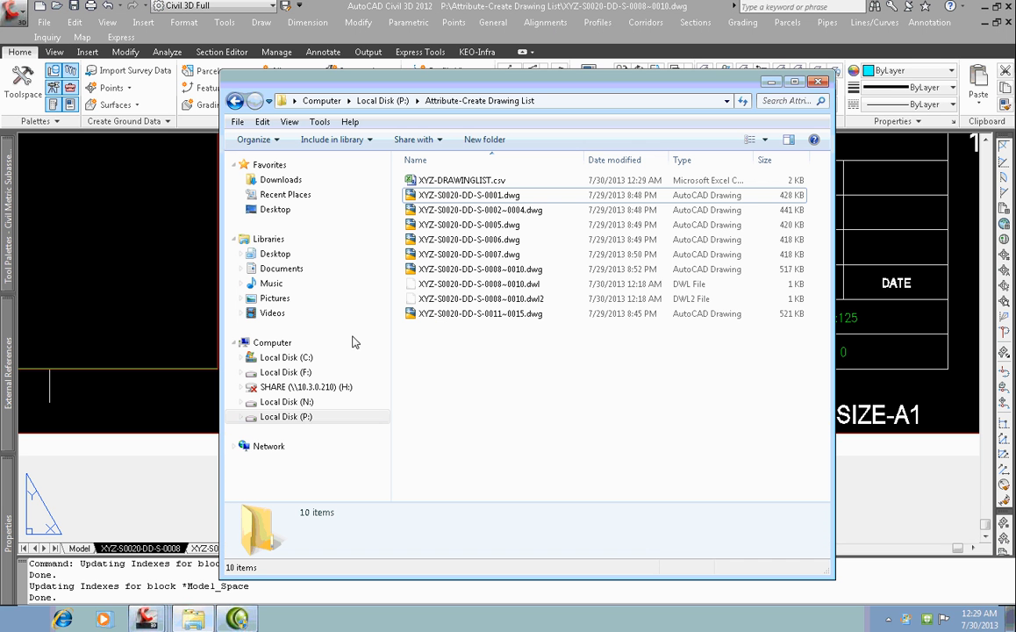
double_click(516, 181)
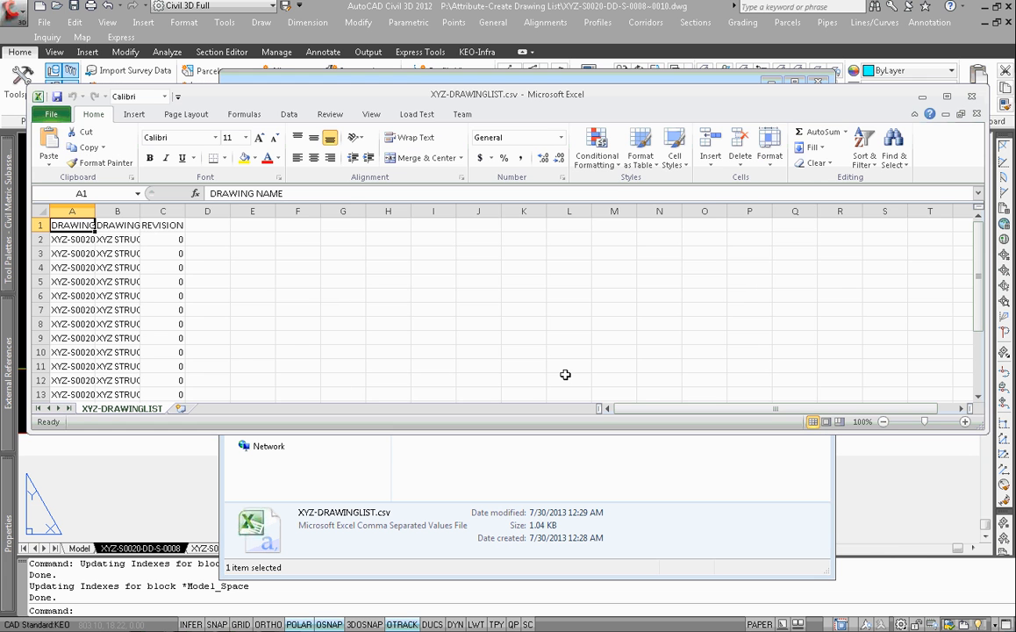
double_click(89, 211)
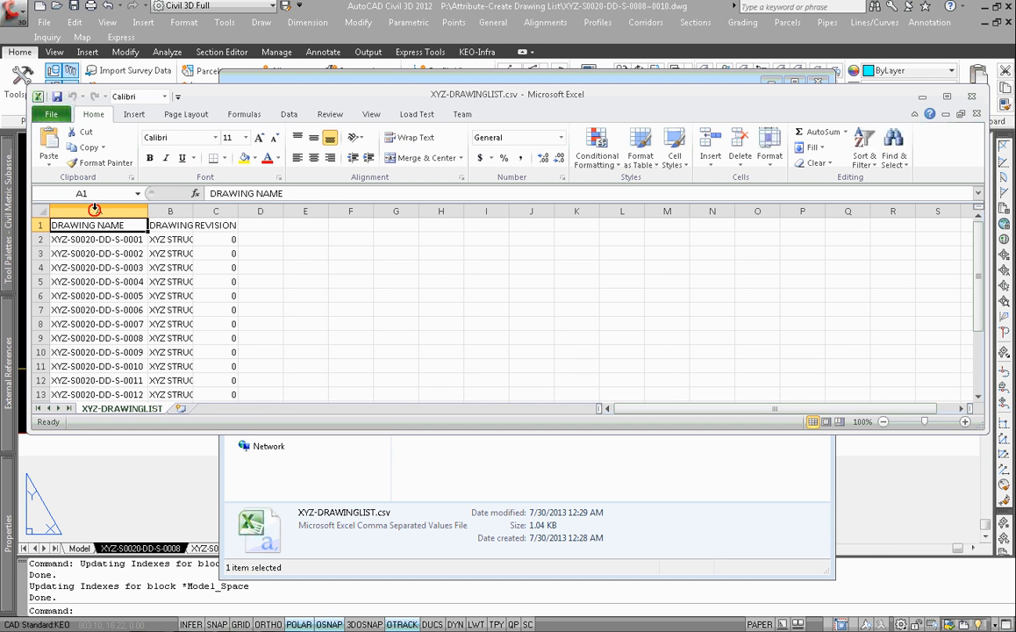
double_click(191, 211)
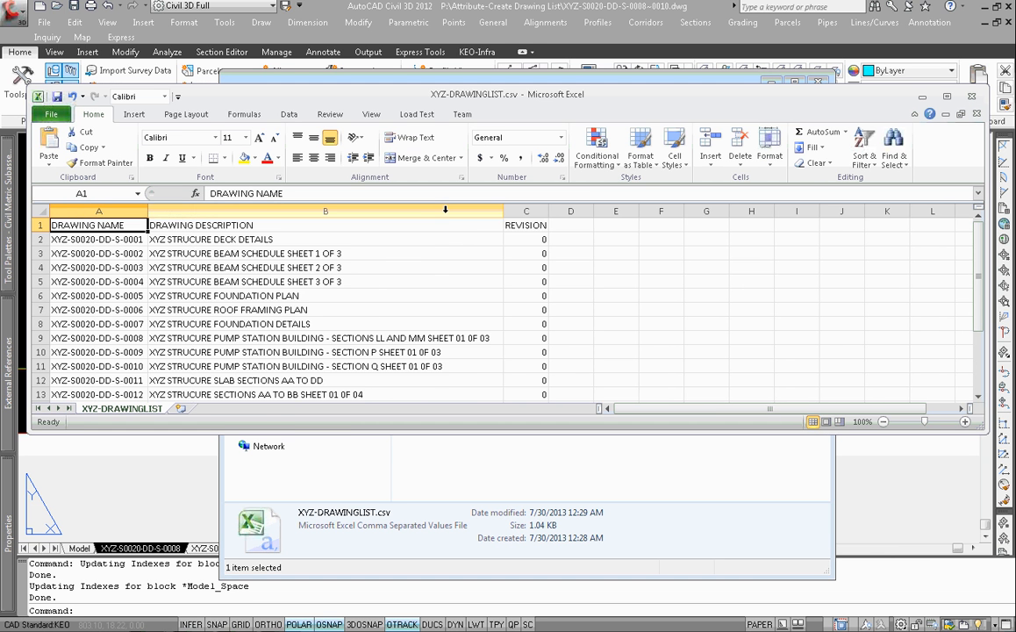
double_click(546, 212)
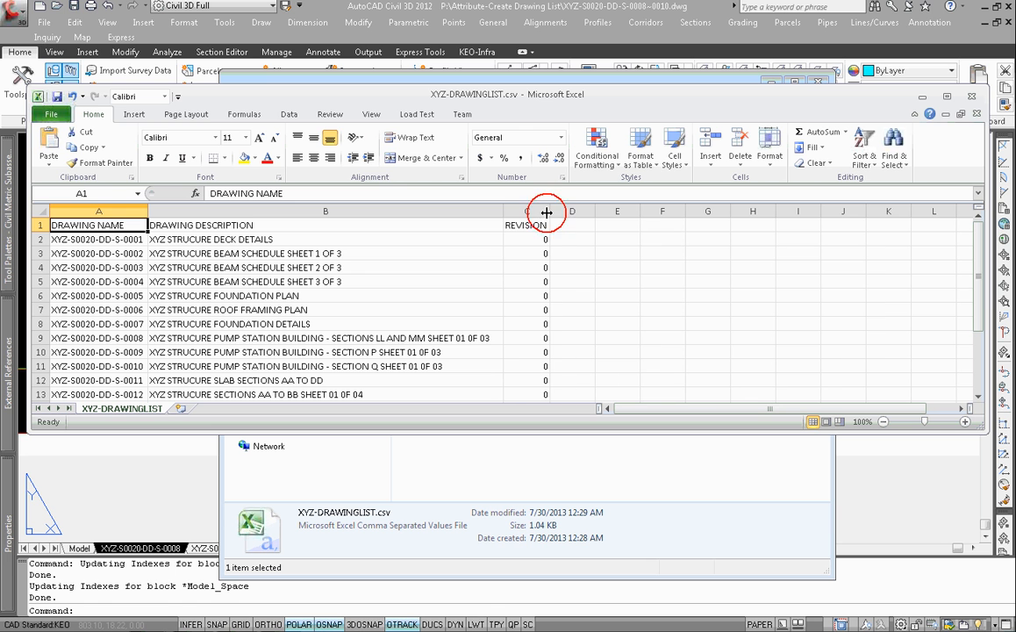
Examine the drawing names, descriptions and revisions throughout the exported drawing list
click(151, 254)
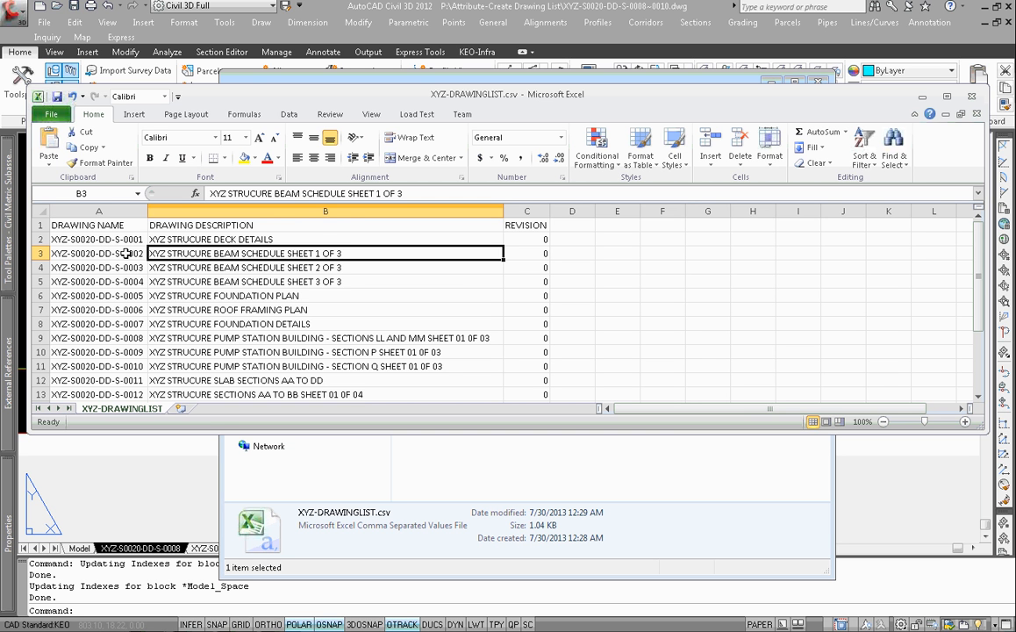
scroll(131, 250, down, 4)
scroll(132, 256, up, 3)
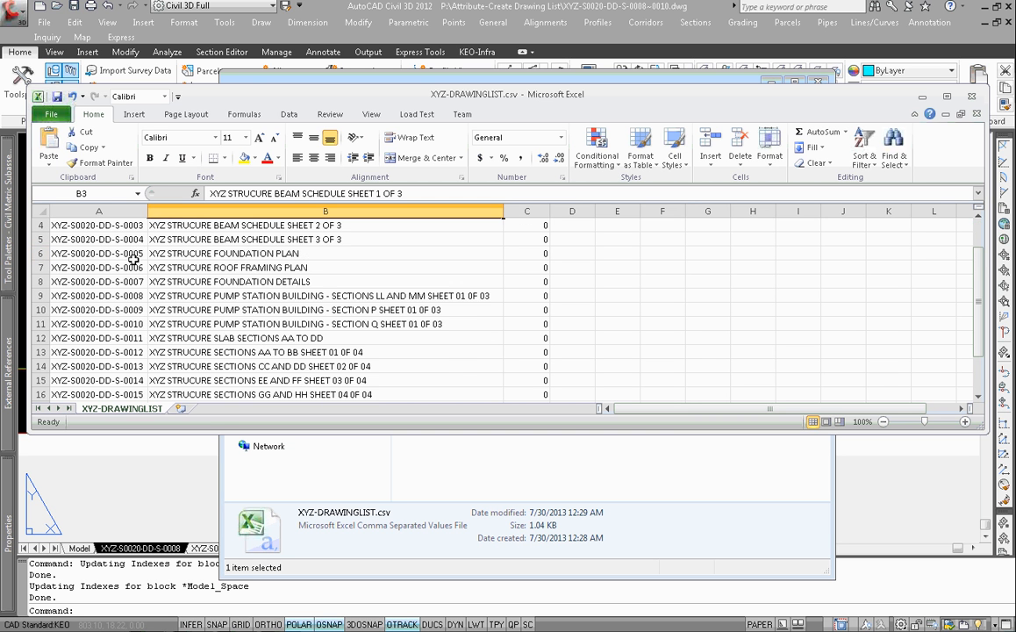
scroll(132, 259, down, 1)
scroll(132, 259, up, 2)
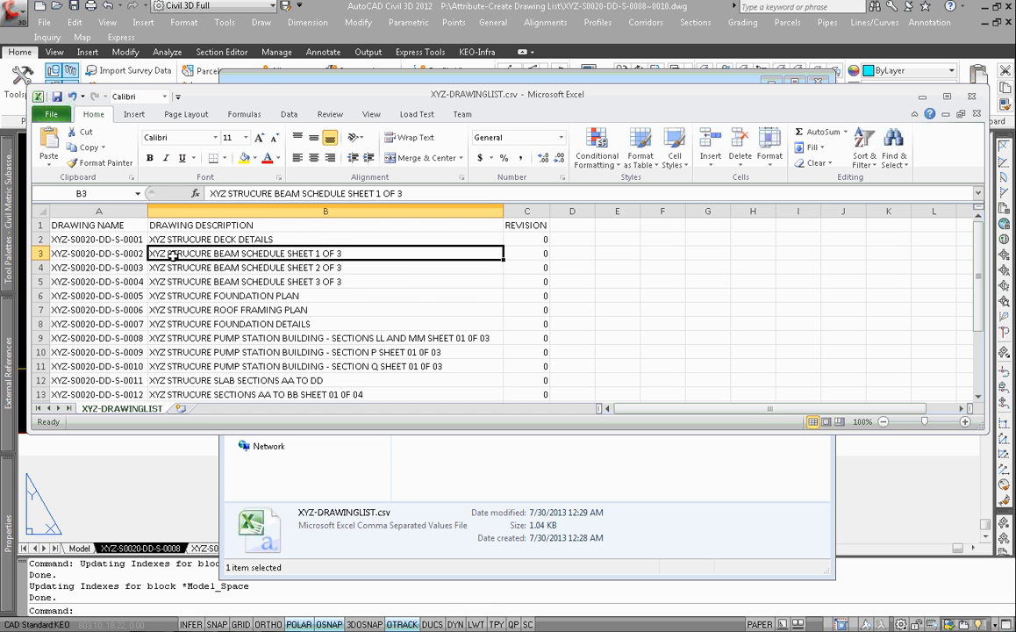
click(246, 238)
click(271, 268)
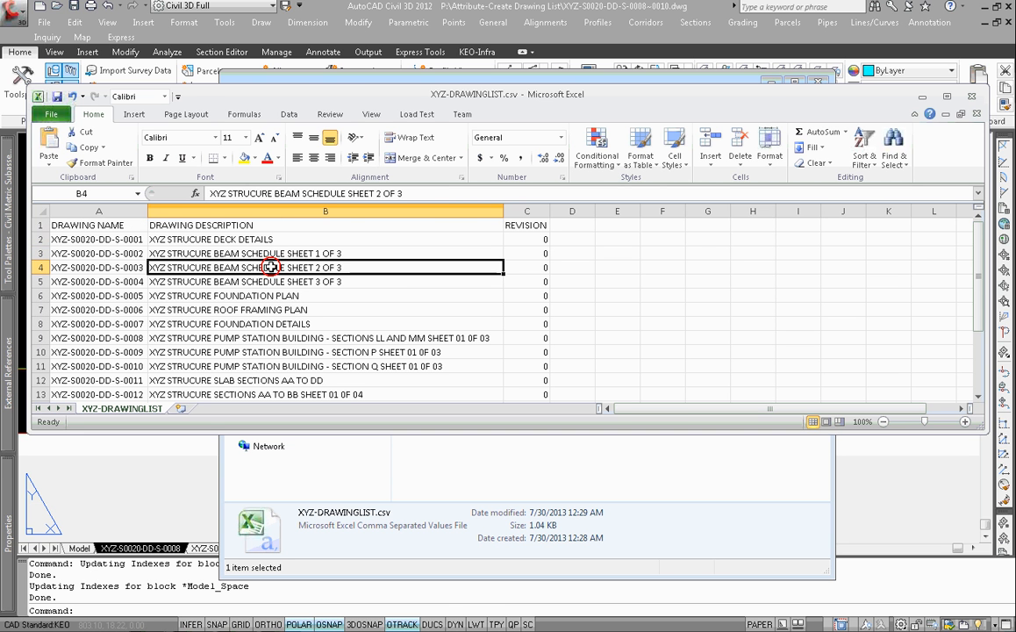
click(298, 296)
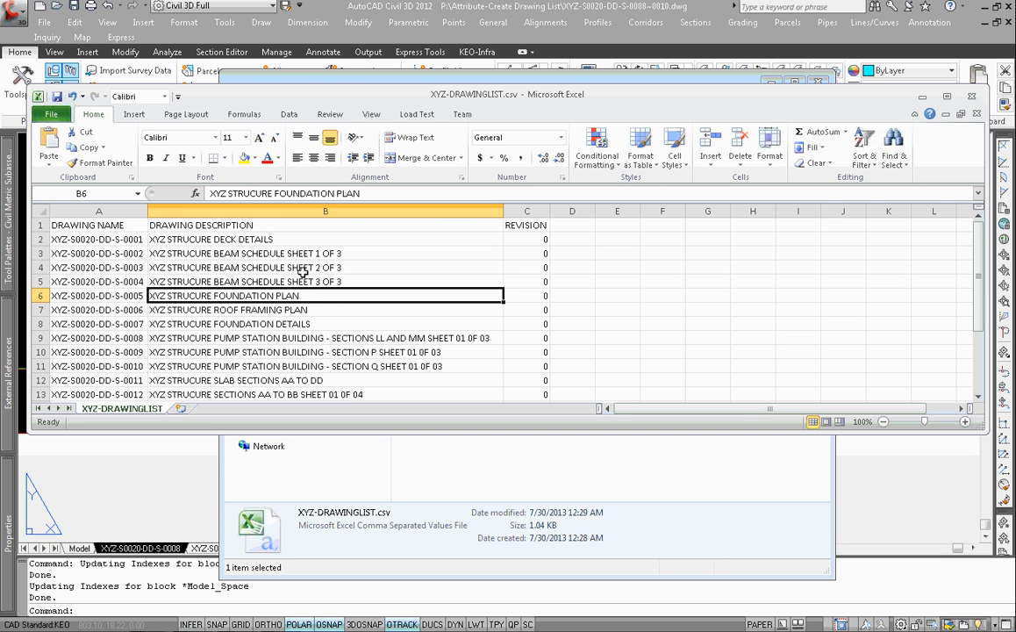
scroll(302, 272, down, 1)
click(309, 309)
click(343, 325)
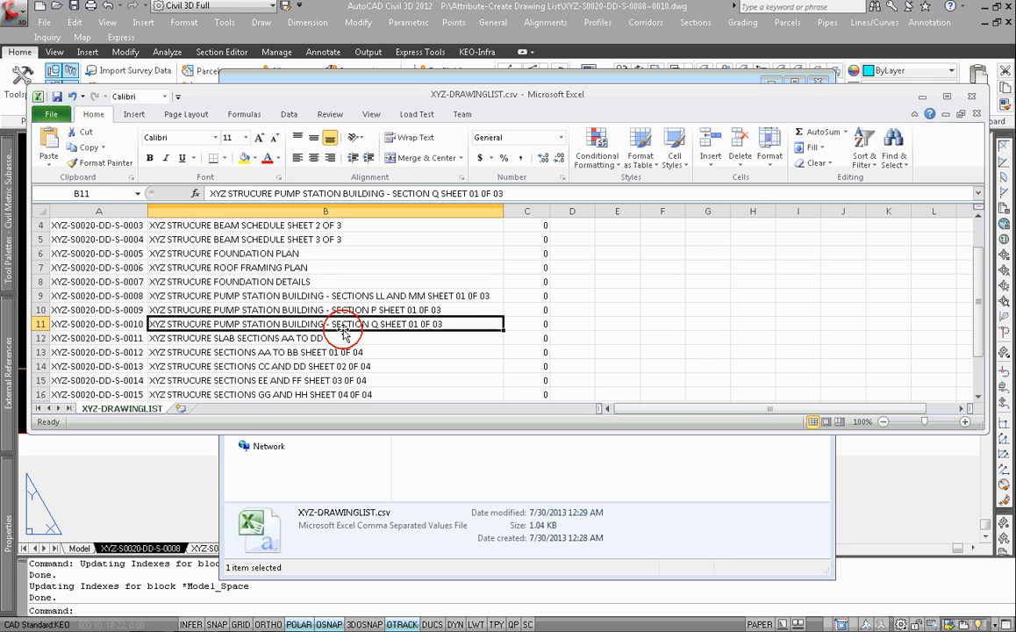
click(323, 309)
scroll(364, 302, down, 3)
scroll(361, 303, up, 3)
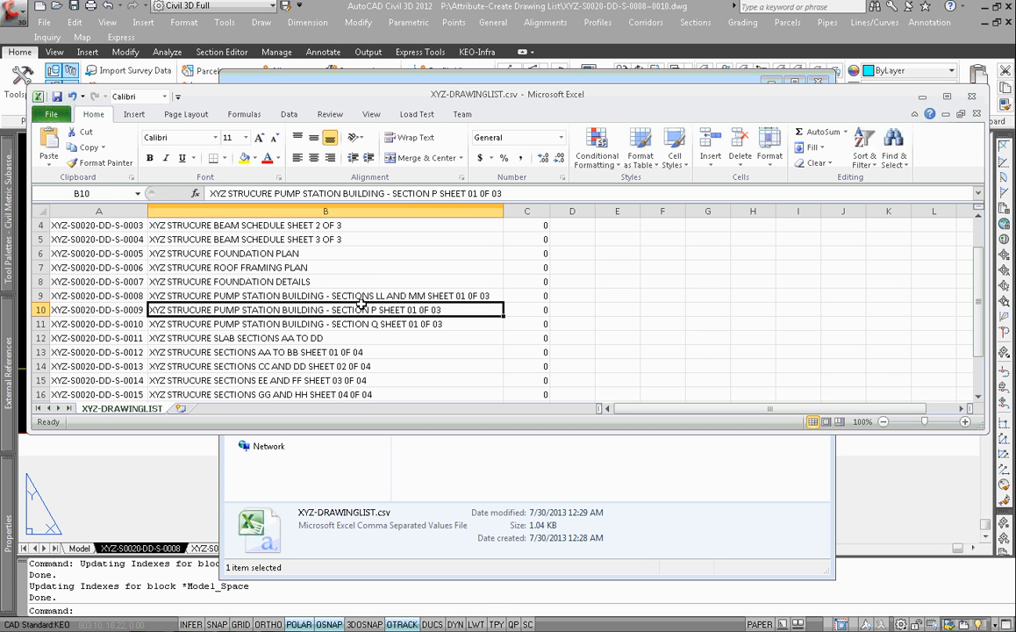
click(204, 296)
click(190, 337)
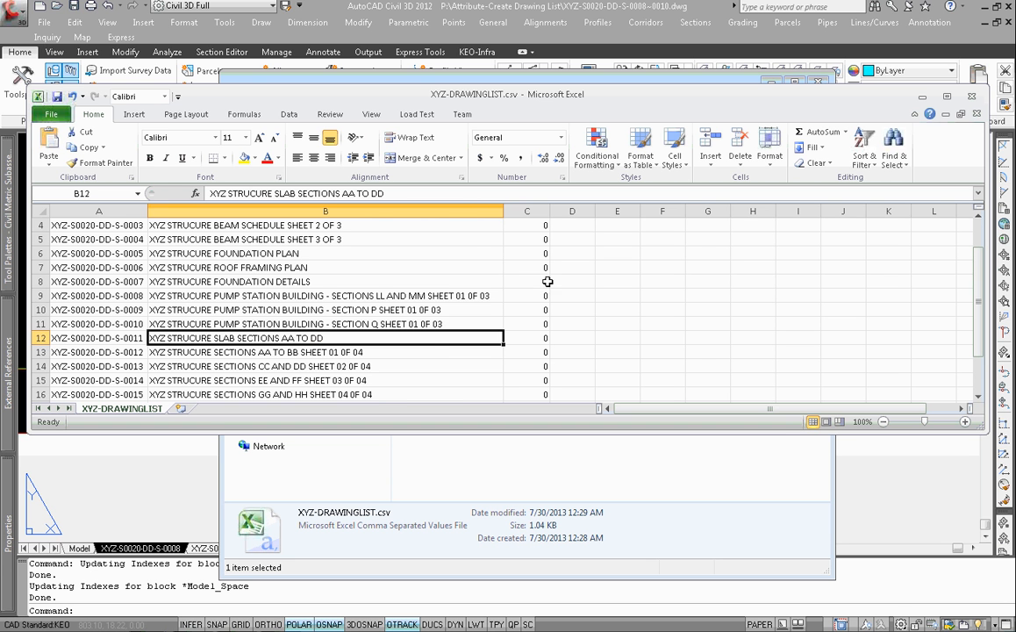
scroll(536, 288, up, 1)
scroll(526, 294, down, 3)
scroll(526, 293, up, 3)
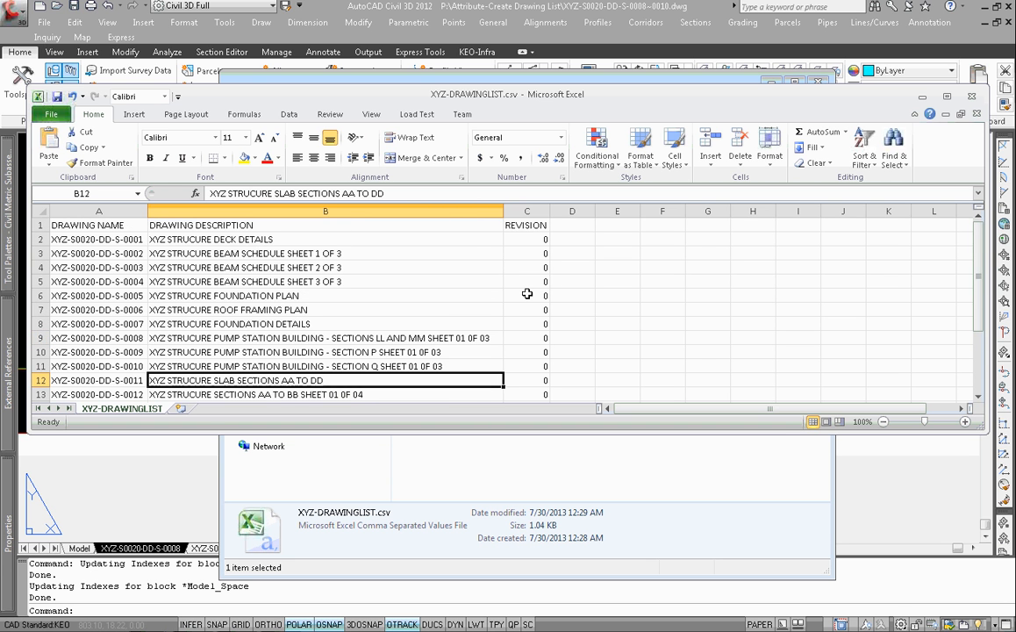
Put the spreadsheet aside and return to the Batch-In-Database window in AutoCAD Civil 3D
click(925, 98)
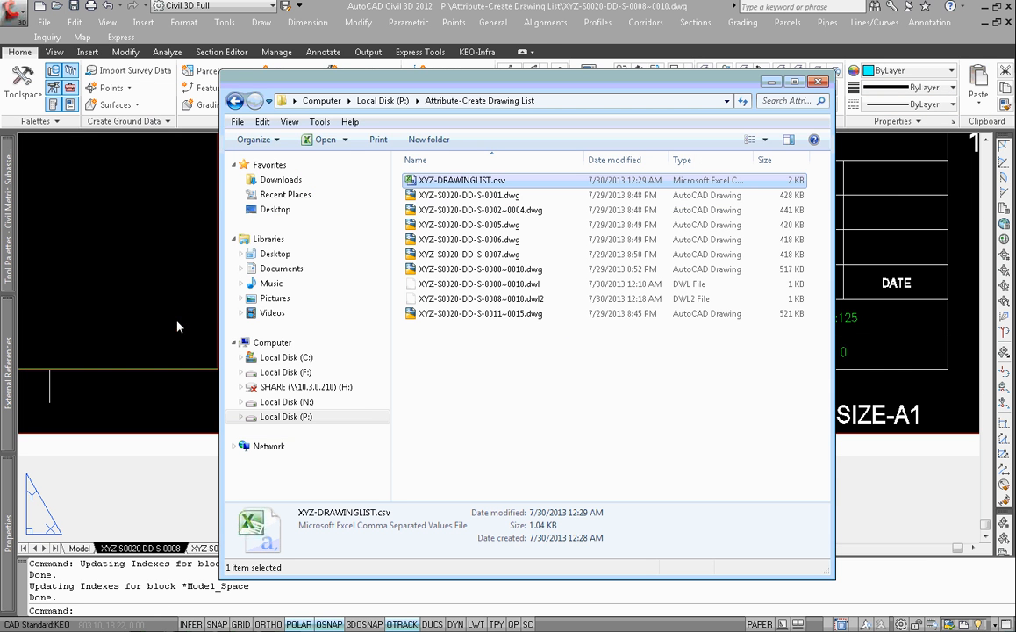
click(177, 327)
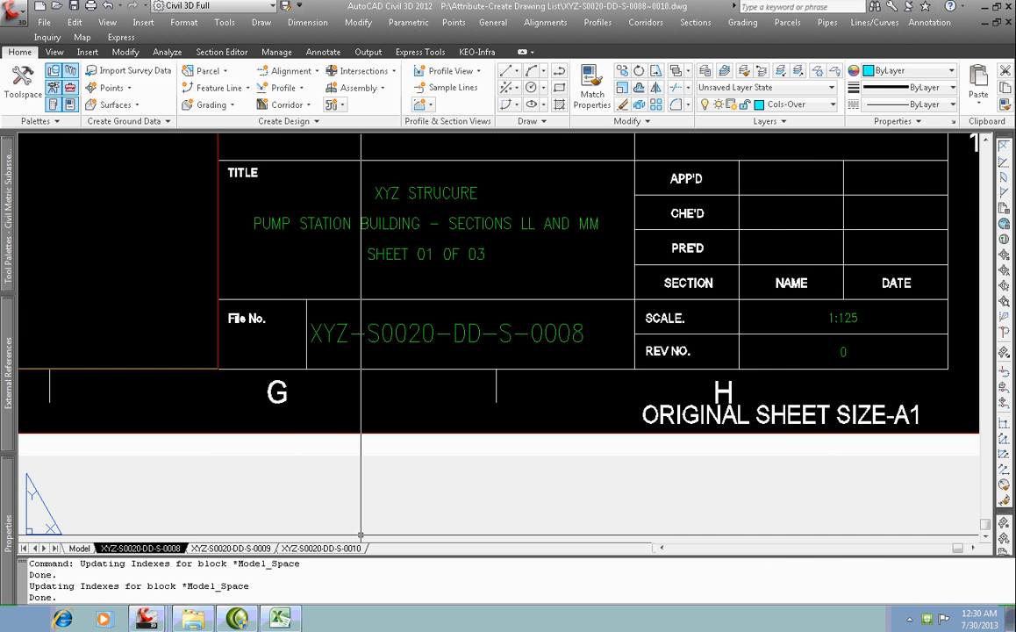
click(124, 562)
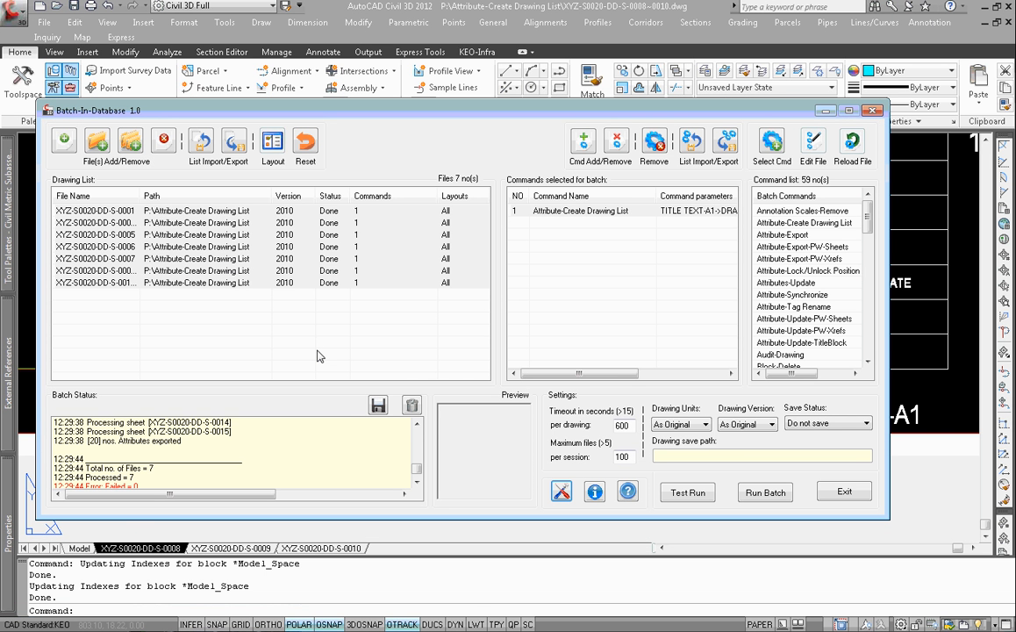